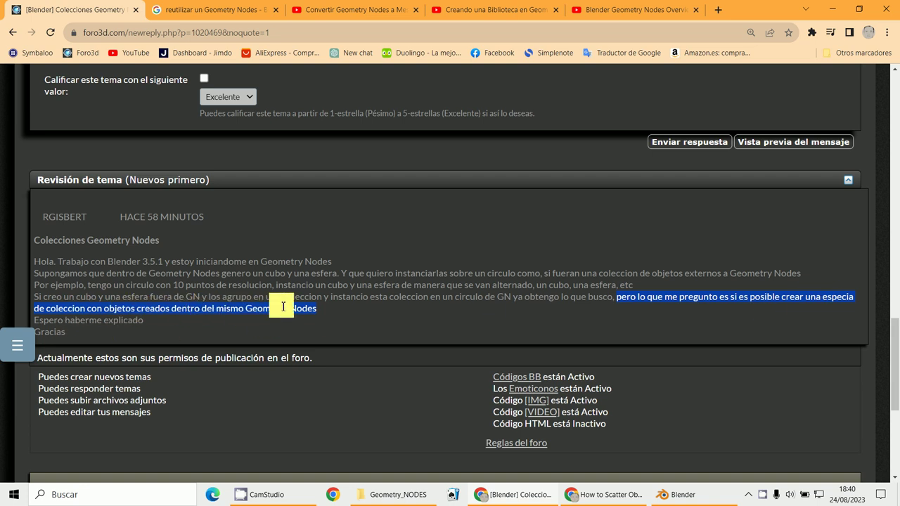
Step: Switch to Blender, enable viewport display of the plane's GeometryNodes modifier, and leave the plane selected with its node tree shown
left_click(648, 500)
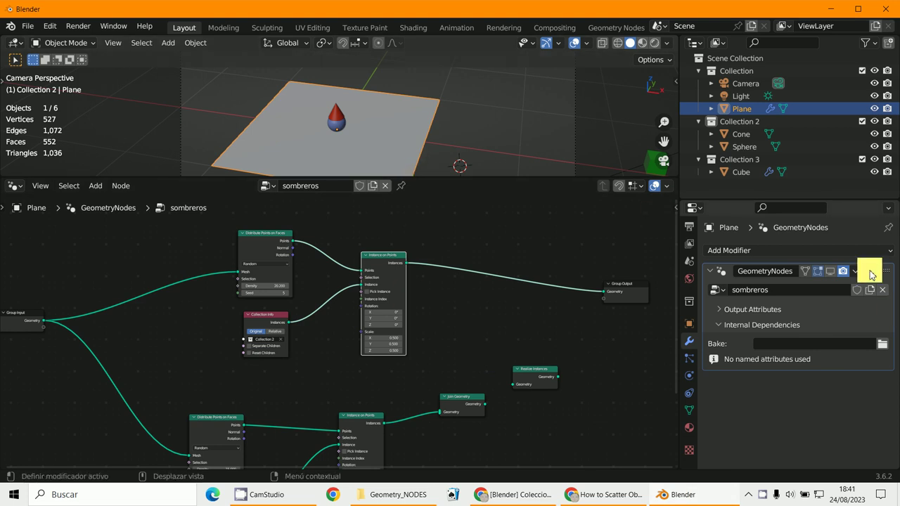
left_click(836, 271)
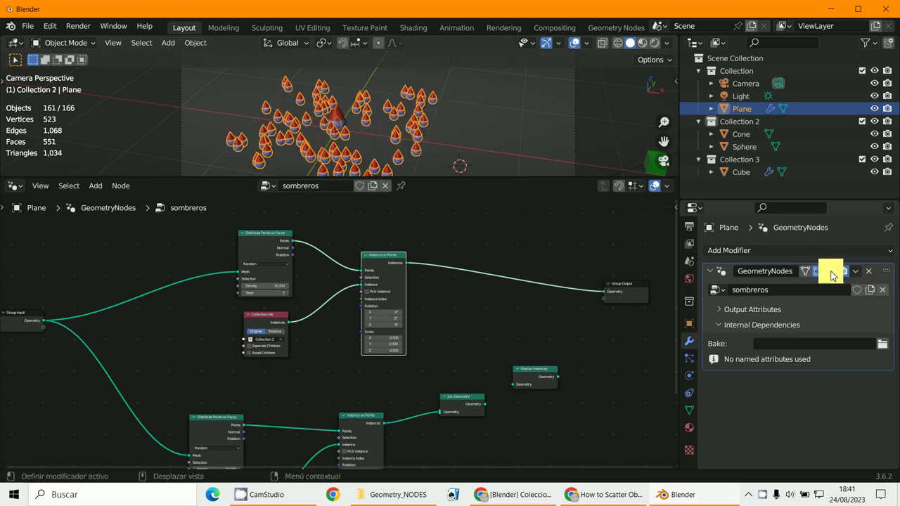
left_click(343, 118)
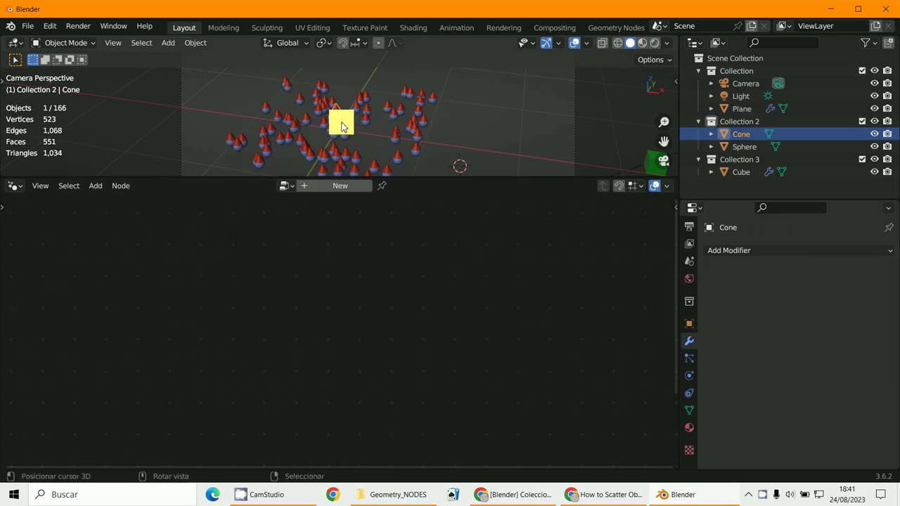
left_click(342, 128)
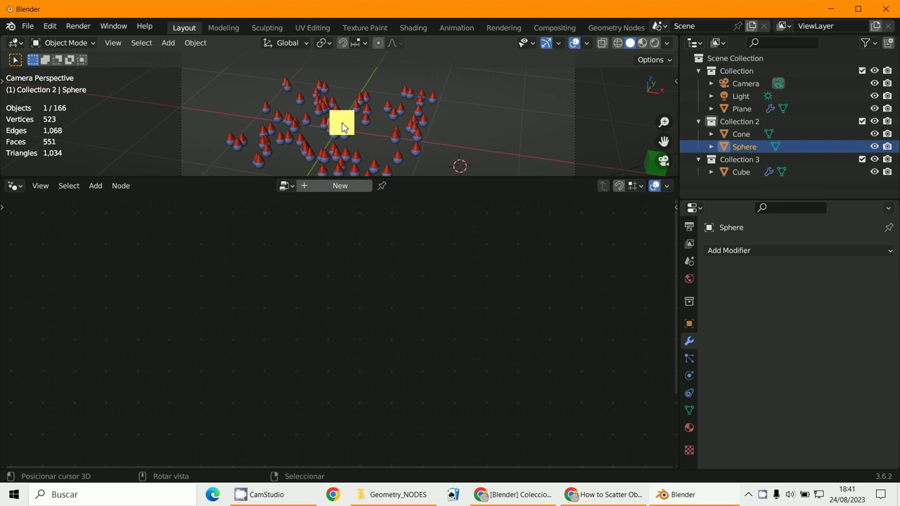
left_click(392, 144)
Step: Set the density to 16.6 in the Distribute Points on Faces node that feeds the Collection 2 instances
scroll(350, 321, "up", 3)
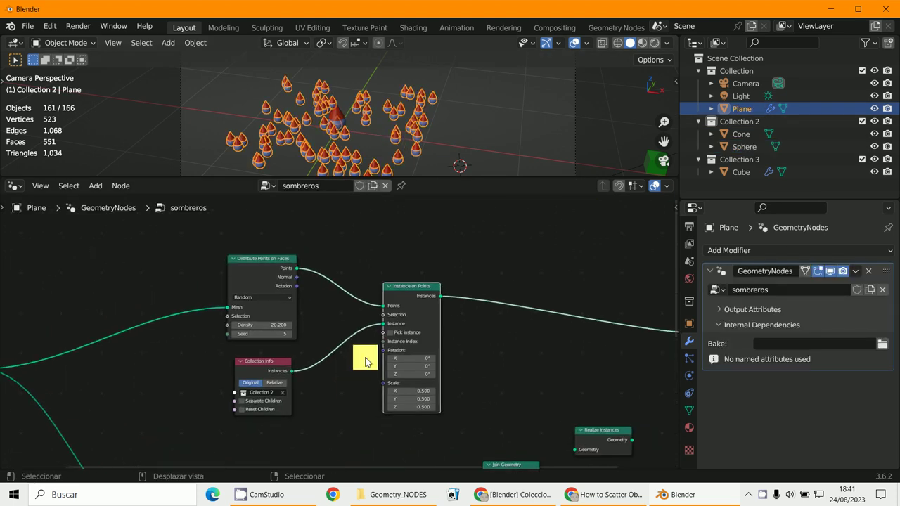
scroll(365, 362, "up", 3)
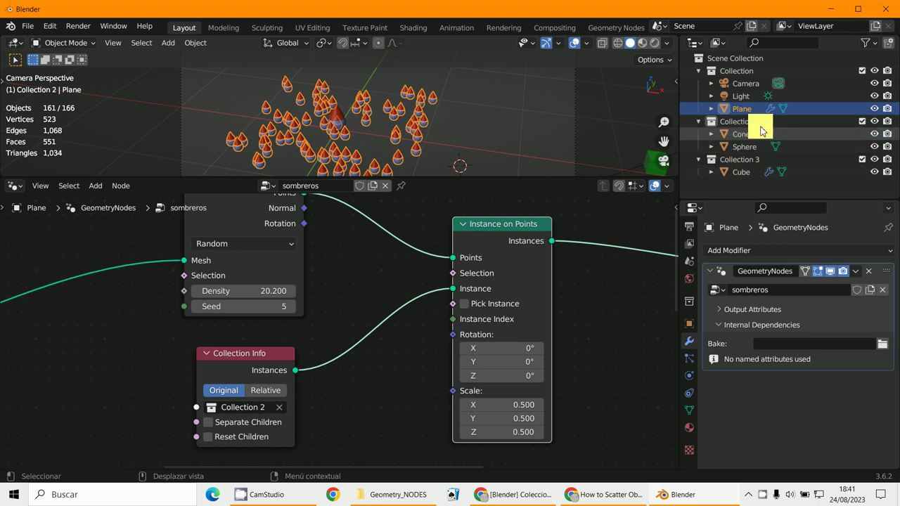
scroll(264, 402, "down", 2)
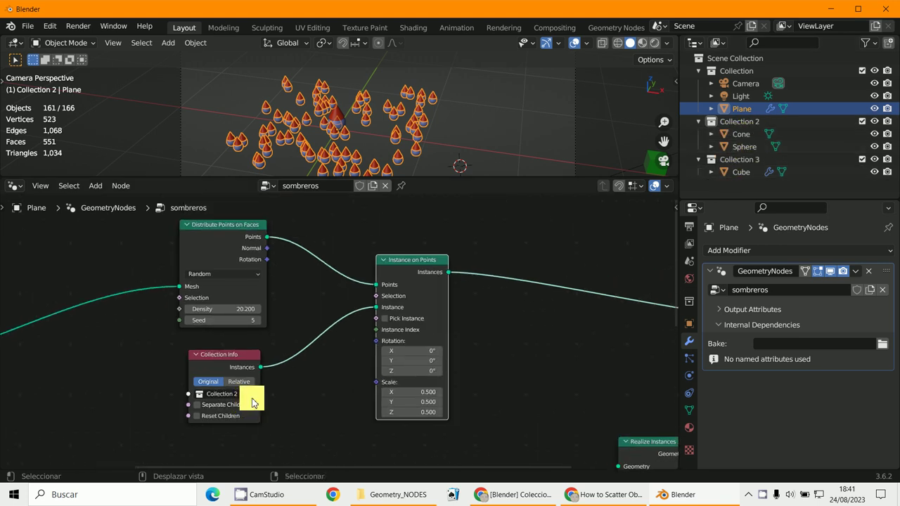
scroll(352, 316, "up", 2)
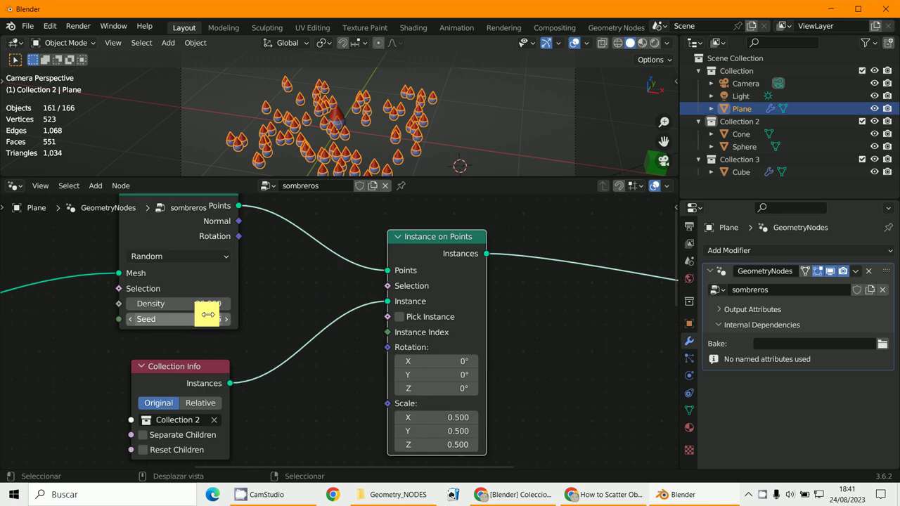
left_click_drag(207, 307, 405, 201)
scroll(444, 378, "down", 3)
middle_click_drag(443, 387, 446, 346)
scroll(446, 346, "up", 2)
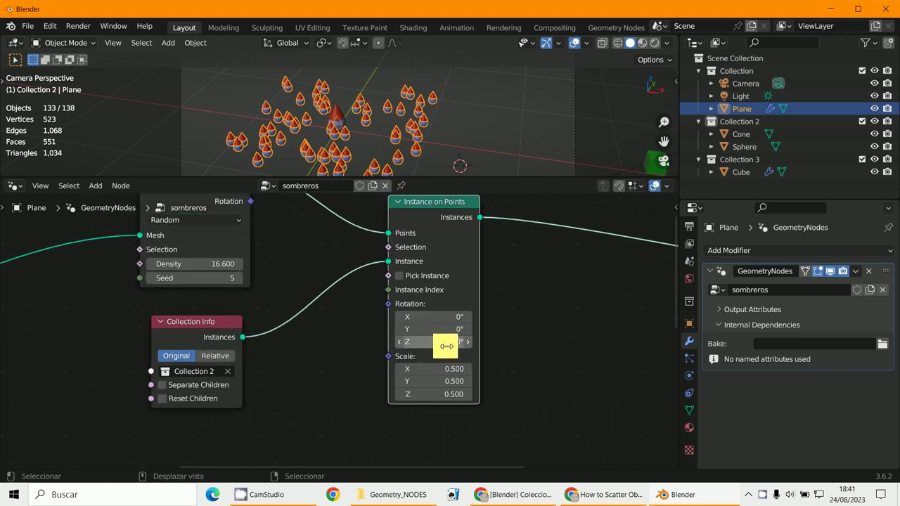
Step: Move the Join Geometry node up onto the path between the Collection 2 Instance on Points node and Group Output
scroll(446, 346, "up", 2)
middle_click_drag(537, 394, 472, 405)
scroll(492, 363, "down", 3)
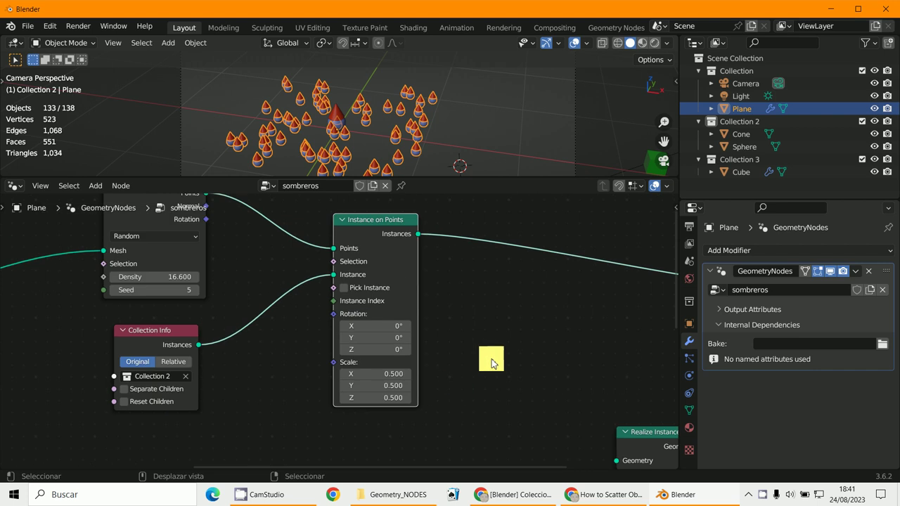
middle_click_drag(491, 360, 388, 387)
scroll(390, 386, "down", 2)
left_click_drag(632, 309, 602, 293)
middle_click_drag(487, 376, 542, 322)
scroll(542, 322, "up", 3)
left_click_drag(480, 424, 478, 377)
left_click_drag(480, 434, 541, 292)
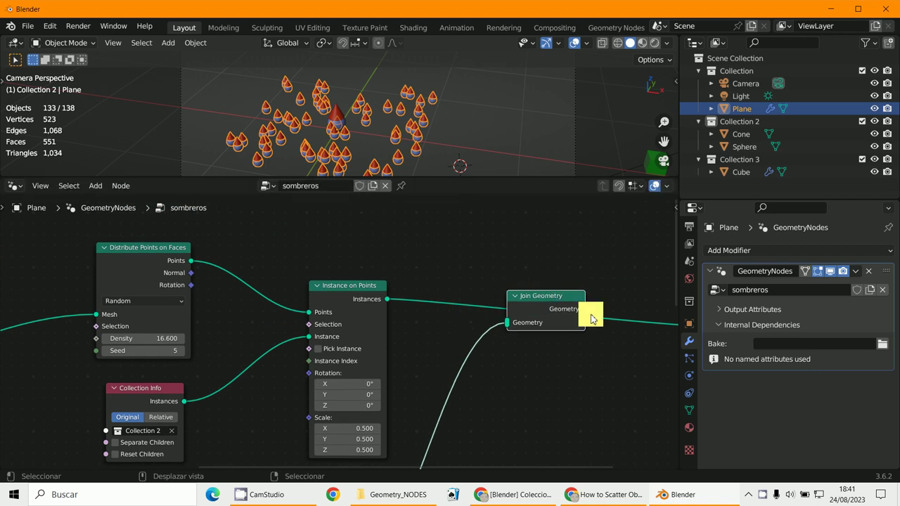
Step: Examine the second scattering branch, where an Object Info node supplies the cube to Instance on Points
scroll(591, 319, "down", 6)
middle_click_drag(441, 401, 506, 275)
scroll(506, 275, "up", 4)
middle_click_drag(424, 371, 544, 259)
scroll(358, 357, "up", 4)
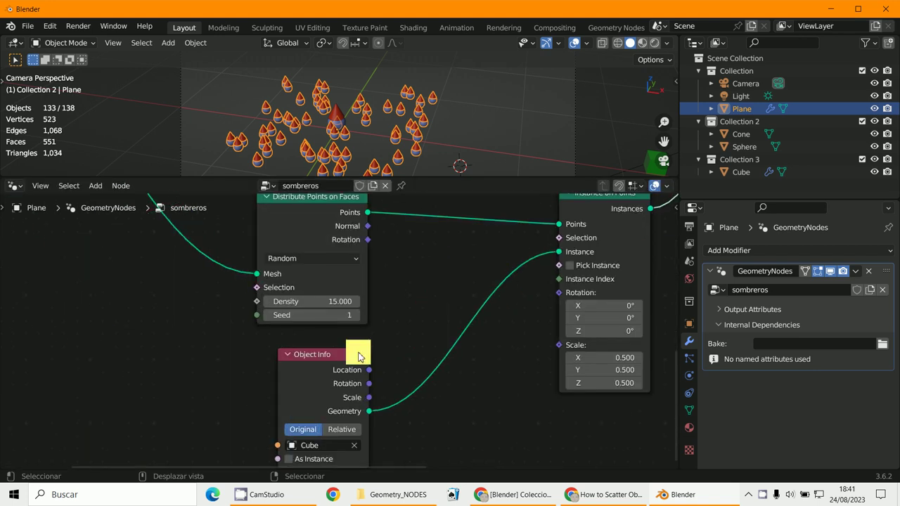
middle_click_drag(339, 395, 353, 339)
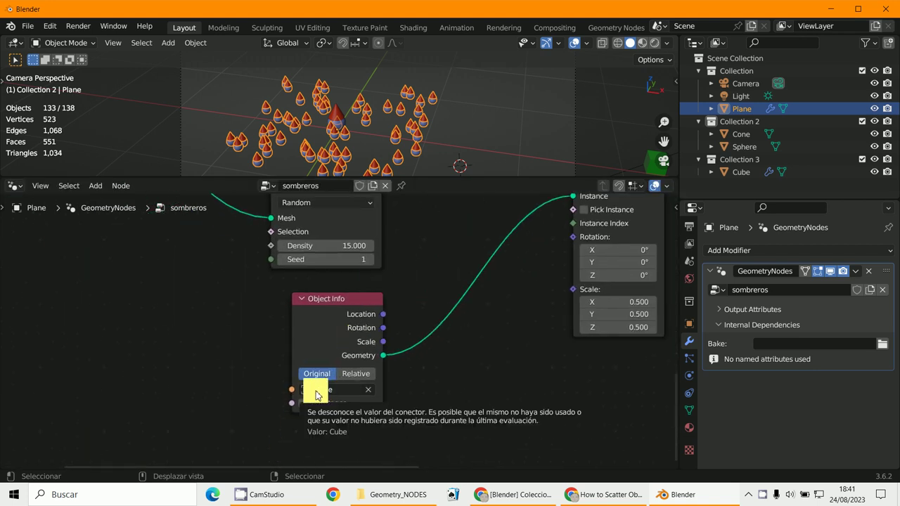
middle_click_drag(426, 368, 261, 464)
scroll(499, 361, "down", 2)
Step: Connect the Collection 2 instances into Join Geometry alongside the cube instances, and route Join Geometry to Group Output
middle_click_drag(502, 357, 382, 225)
scroll(382, 226, "up", 1)
middle_click_drag(489, 260, 450, 361)
scroll(448, 351, "up", 2)
left_click_drag(446, 319, 494, 349, "alt")
left_click_drag(582, 326, 450, 366)
left_click_drag(528, 352, 587, 322)
left_click_drag(491, 337, 465, 296)
scroll(459, 315, "up", 1)
scroll(460, 364, "down", 6)
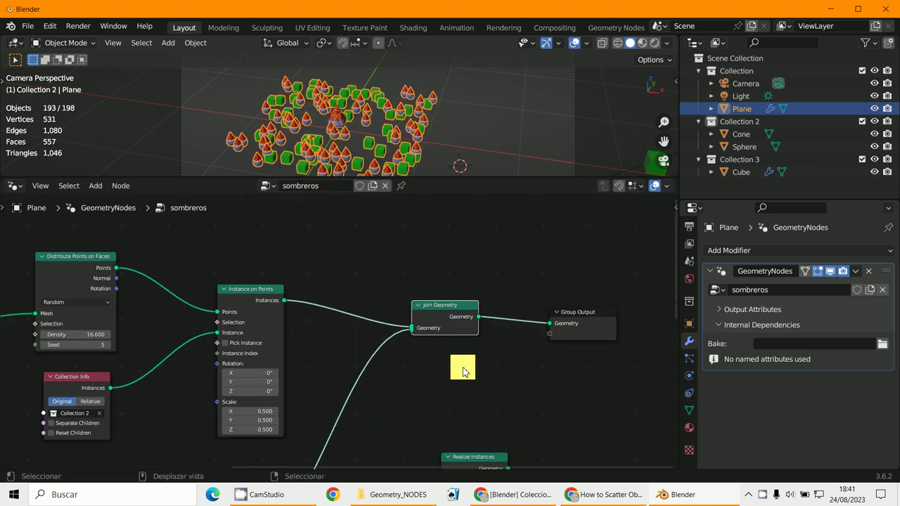
Step: Examine how the Collection Info branch and the Object Info cube branch each scatter their instances over the plane
middle_click_drag(456, 365, 596, 283)
scroll(373, 329, "down", 3)
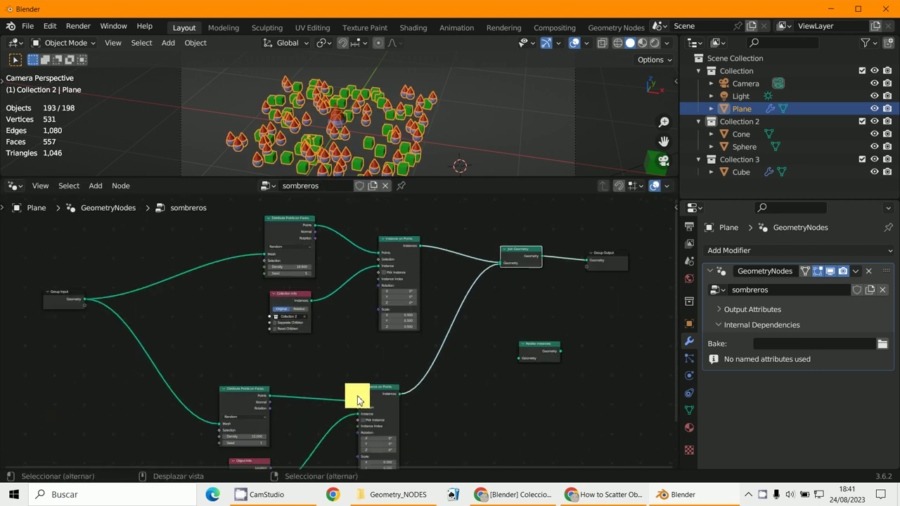
middle_click_drag(357, 399, 374, 333, "shift")
scroll(374, 329, "up", 6)
middle_click_drag(373, 300, 398, 426, "shift")
scroll(341, 355, "up", 1)
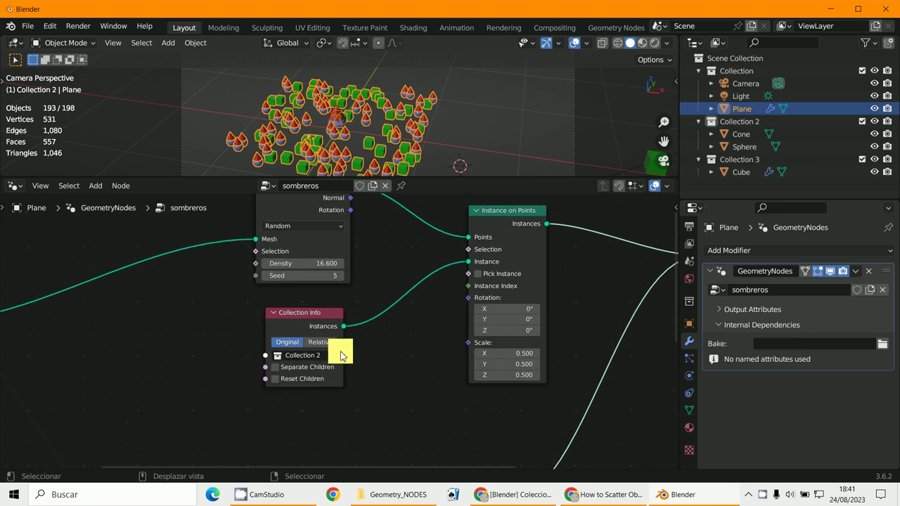
scroll(325, 320, "down", 3)
middle_click_drag(358, 392, 393, 315)
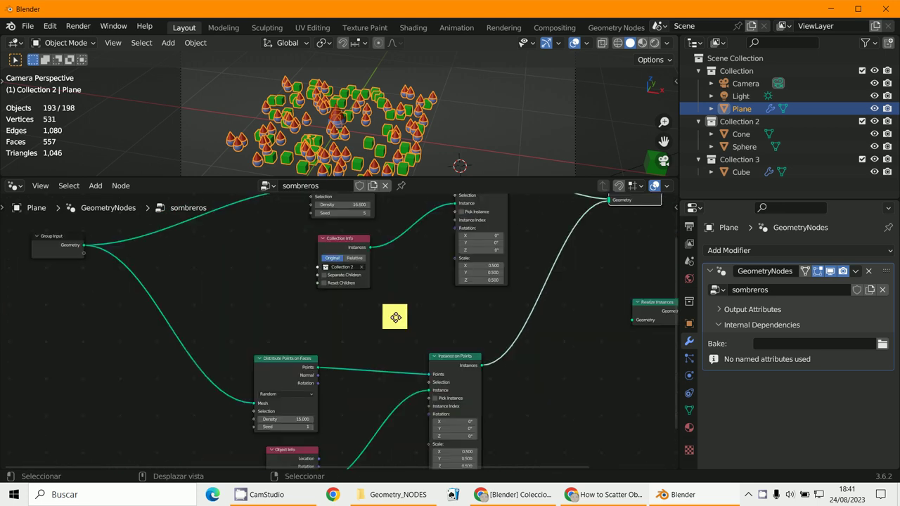
scroll(380, 352, "up", 3)
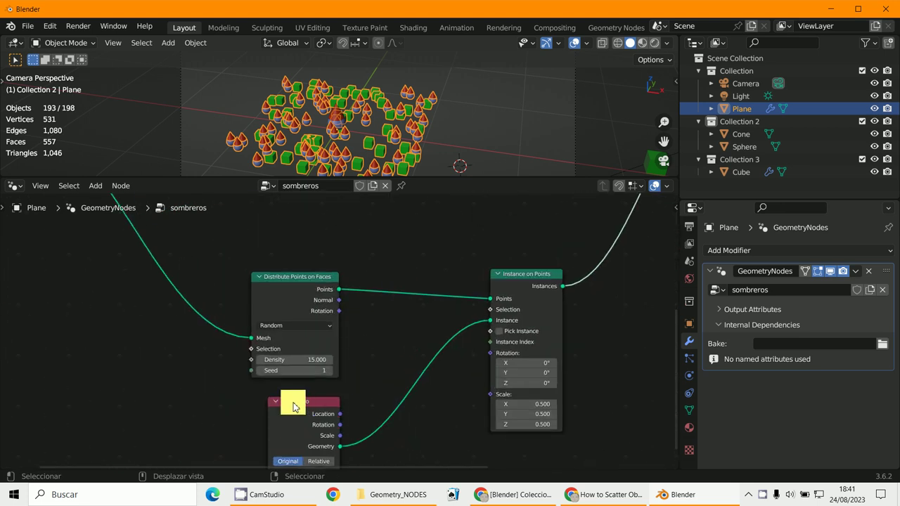
scroll(293, 407, "down", 3)
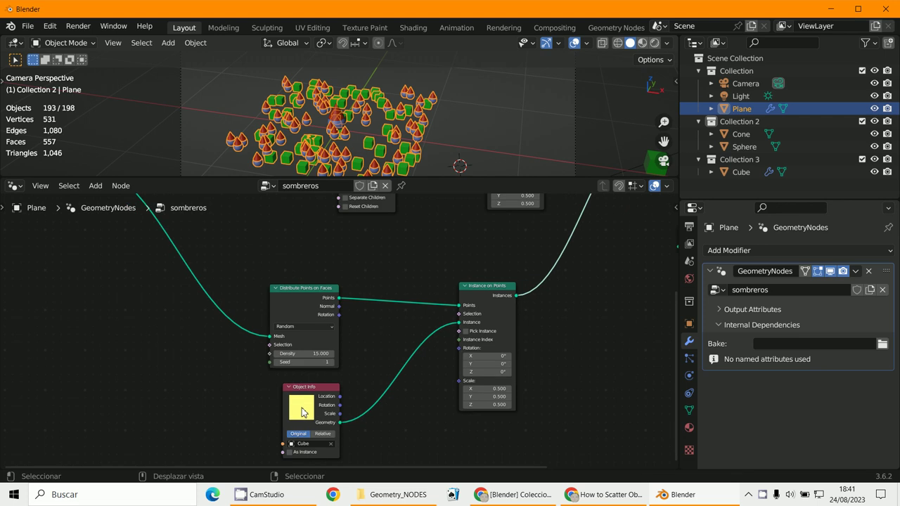
middle_click_drag(386, 434, 357, 447)
scroll(382, 383, "up", 7)
scroll(400, 400, "down", 5)
scroll(443, 339, "down", 2)
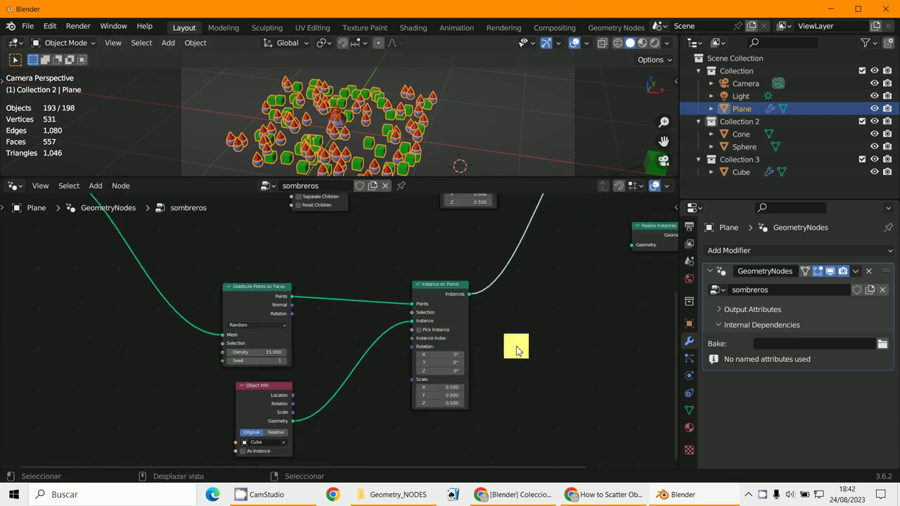
Step: Space out the Join Geometry and Group Output nodes to leave a wide gap between them
middle_click_drag(501, 357, 249, 474)
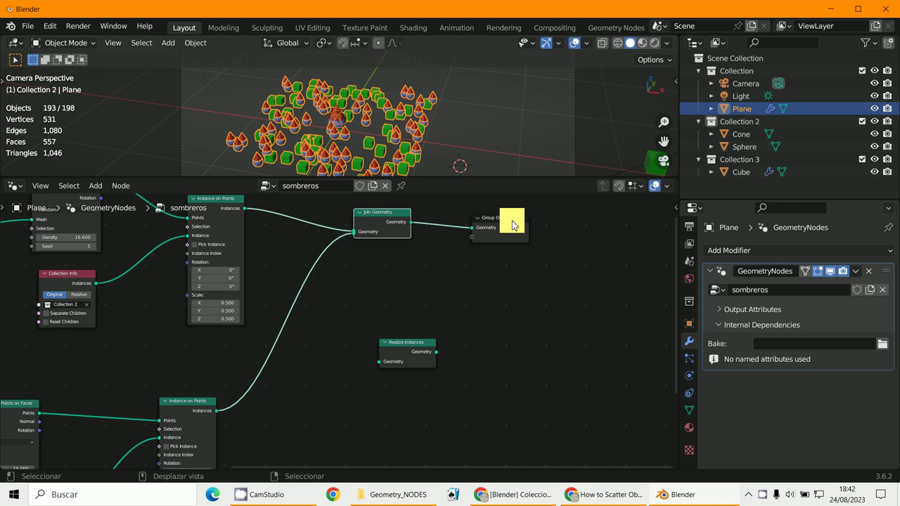
left_click_drag(512, 225, 618, 270)
left_click_drag(374, 217, 351, 244)
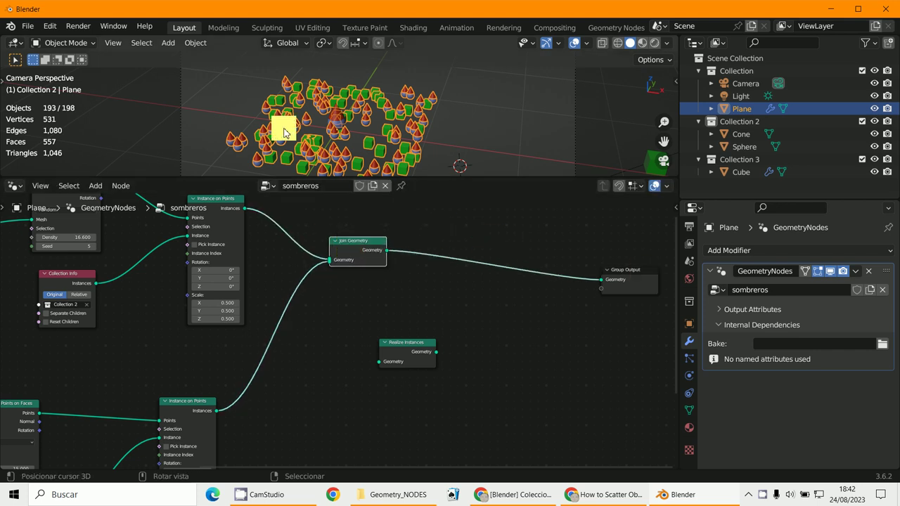
Step: Move the cube branch's Instance on Points node slightly up and set its X scale to 0.4
middle_click_drag(354, 317, 463, 305)
scroll(460, 306, "up", 1)
left_click_drag(295, 403, 320, 371)
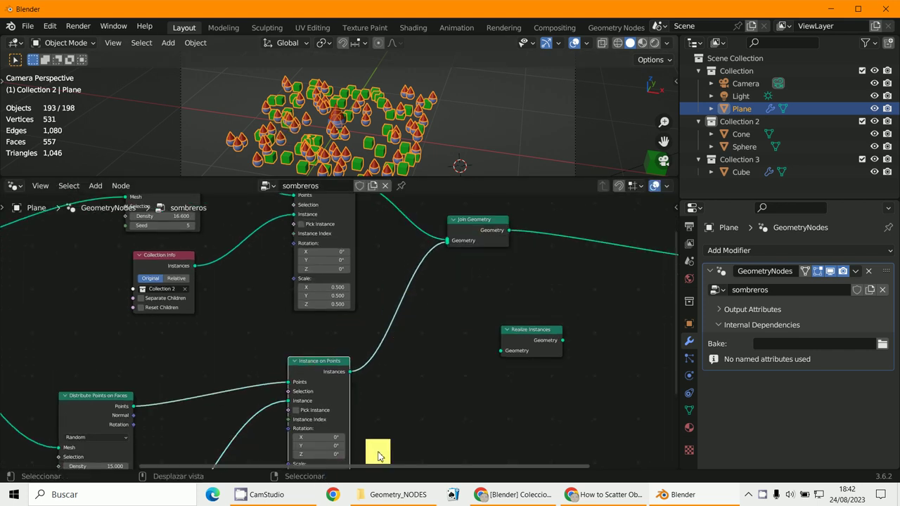
scroll(372, 454, "down", 2)
left_click_drag(335, 436, 561, 205)
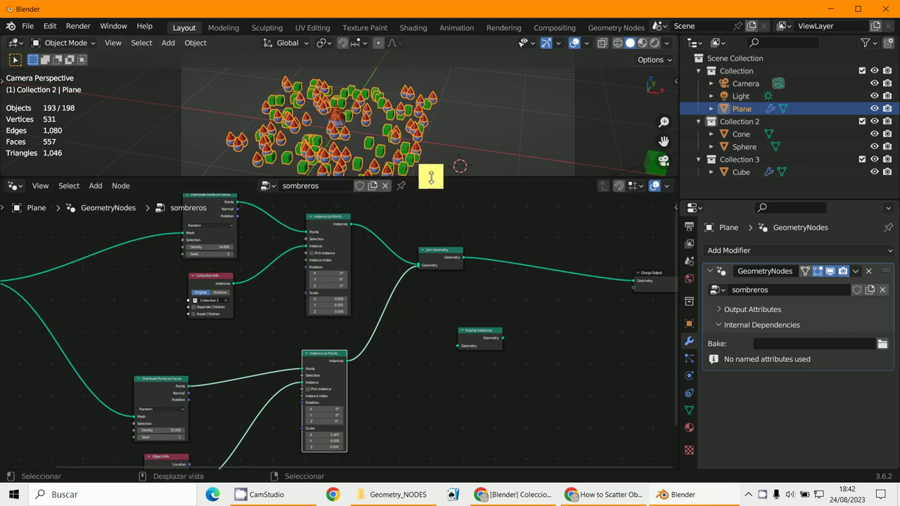
Step: Enlarge the 3D viewport to view the scattered instances from farther out, and restore the node editor's height
left_click_drag(431, 177, 401, 335)
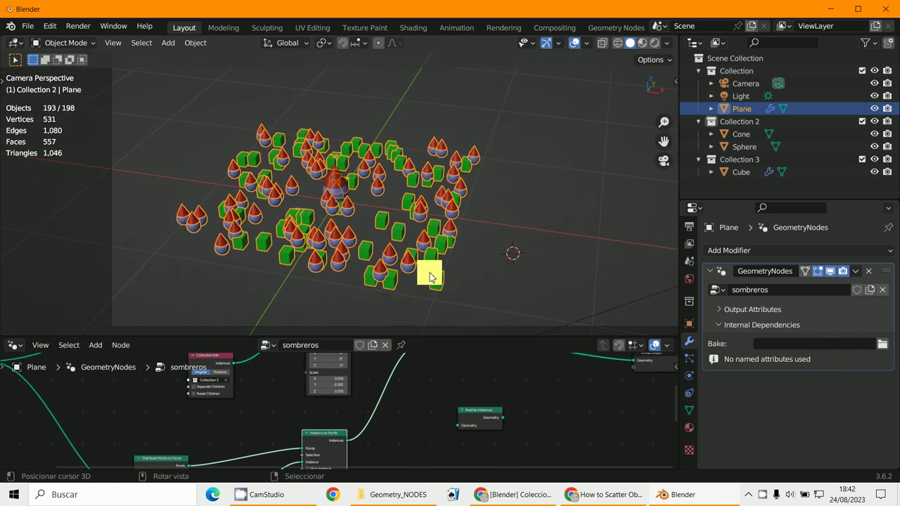
middle_click_drag(429, 276, 439, 251, "shift")
scroll(442, 214, "down", 4)
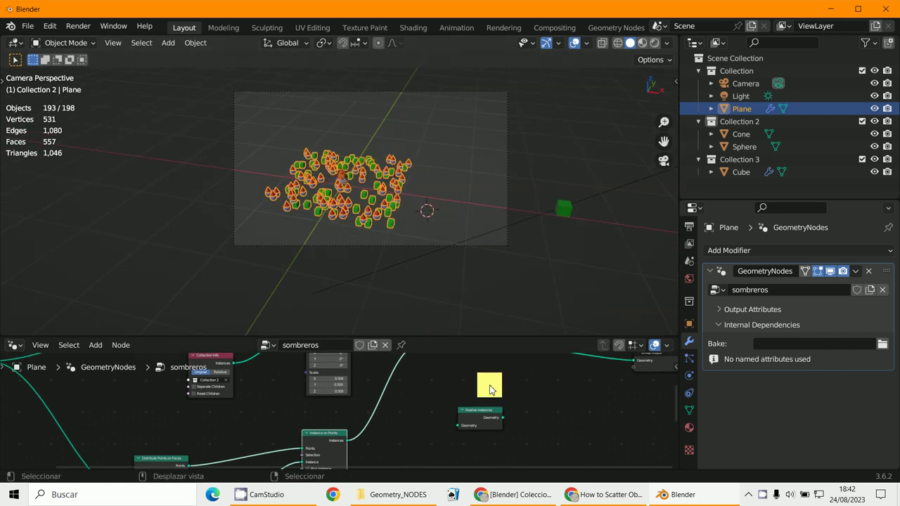
scroll(492, 390, "down", 2)
middle_click_drag(498, 395, 427, 408)
scroll(327, 388, "up", 2)
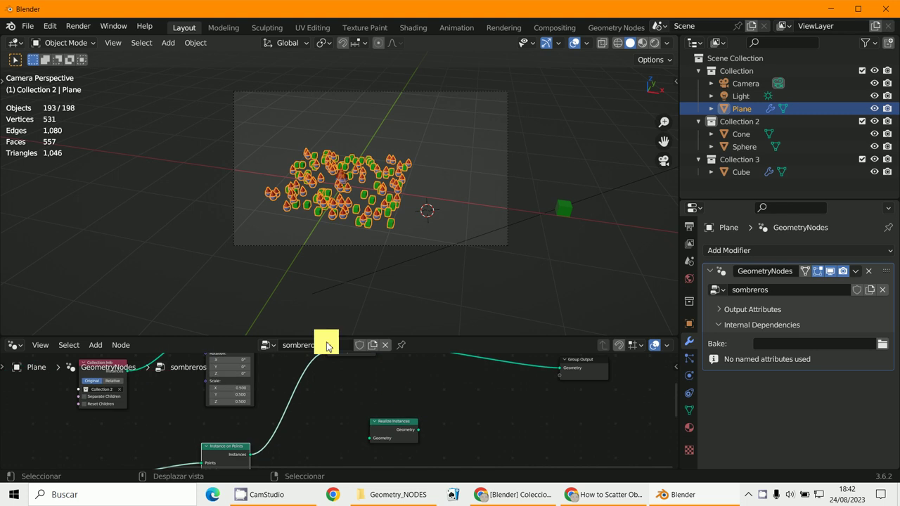
left_click_drag(332, 338, 371, 176)
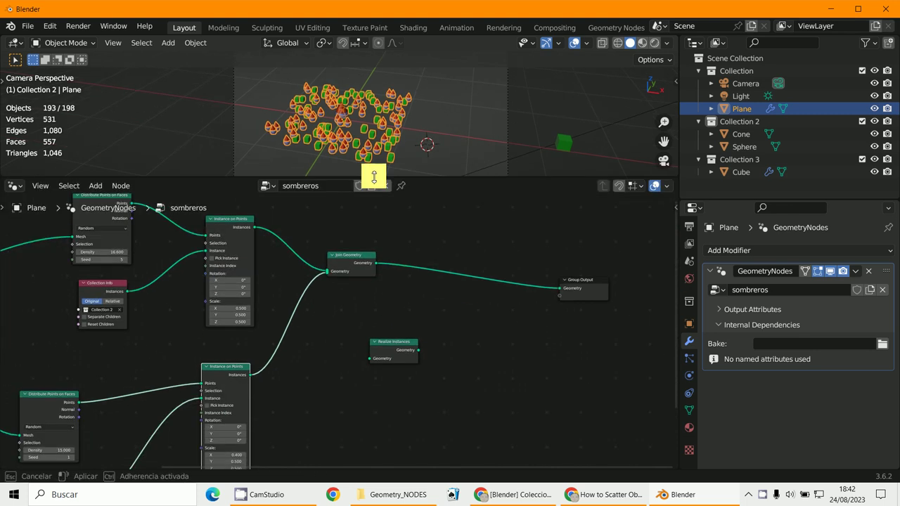
Step: Examine the node tree from Group Input through both branches to Join Geometry and the unconnected Realize Instances node
left_click(853, 275)
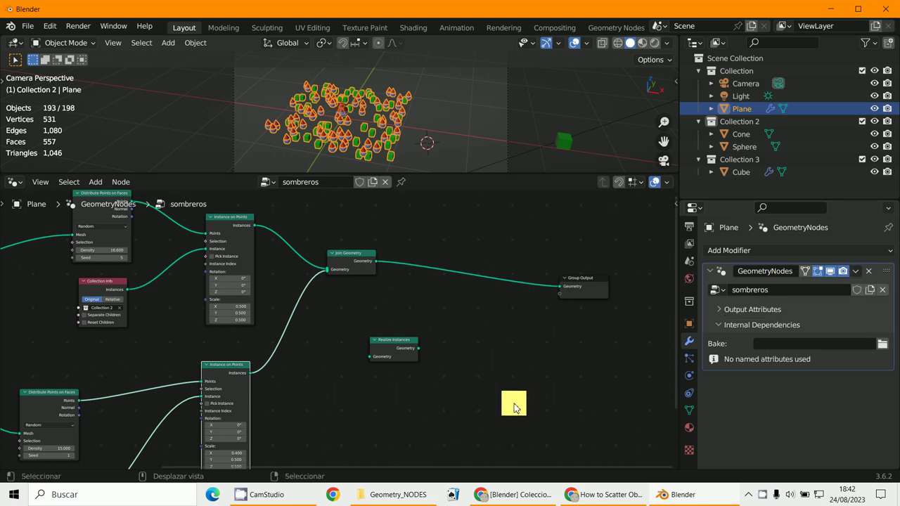
middle_click_drag(506, 403, 583, 416)
middle_click_drag(313, 316, 458, 325)
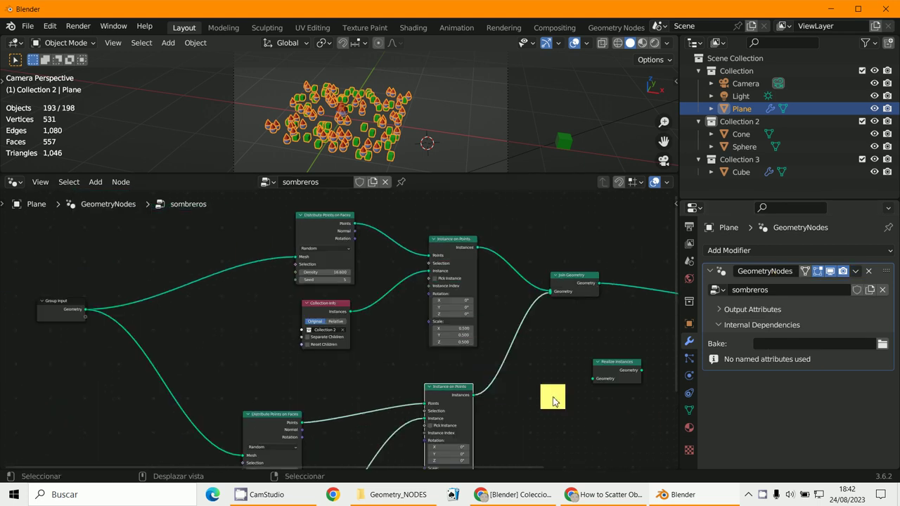
scroll(553, 398, "up", 5)
middle_click_drag(540, 407, 221, 375)
scroll(269, 386, "up", 4)
scroll(359, 375, "down", 5)
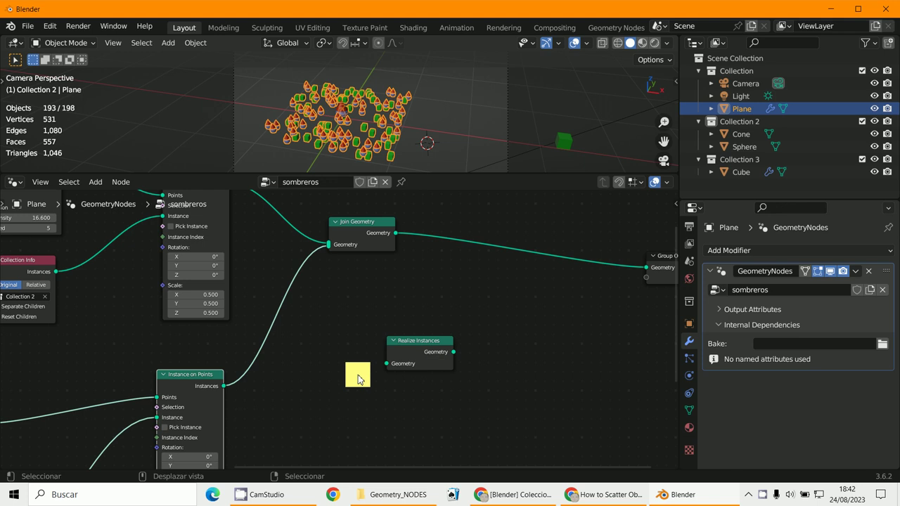
middle_click_drag(358, 375, 477, 415)
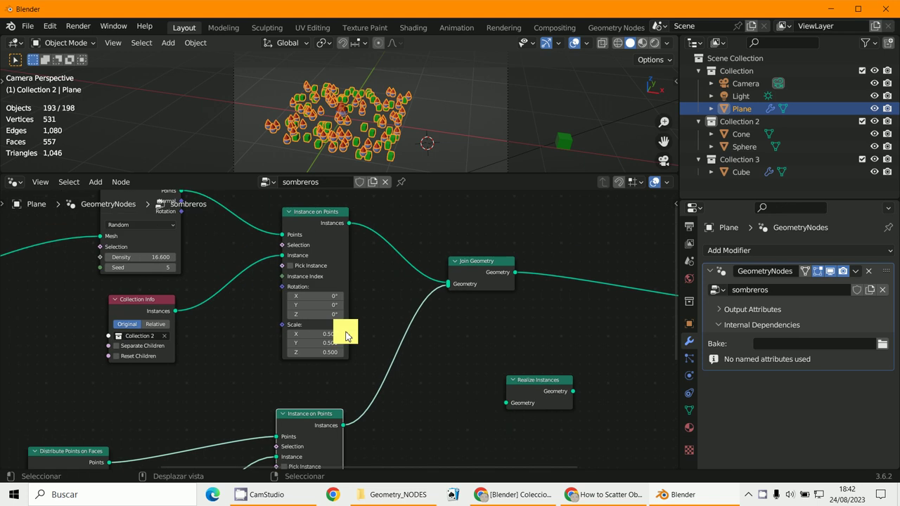
Step: Move the unconnected Realize Instances node closer to the link between Join Geometry and Group Output
left_click(102, 185)
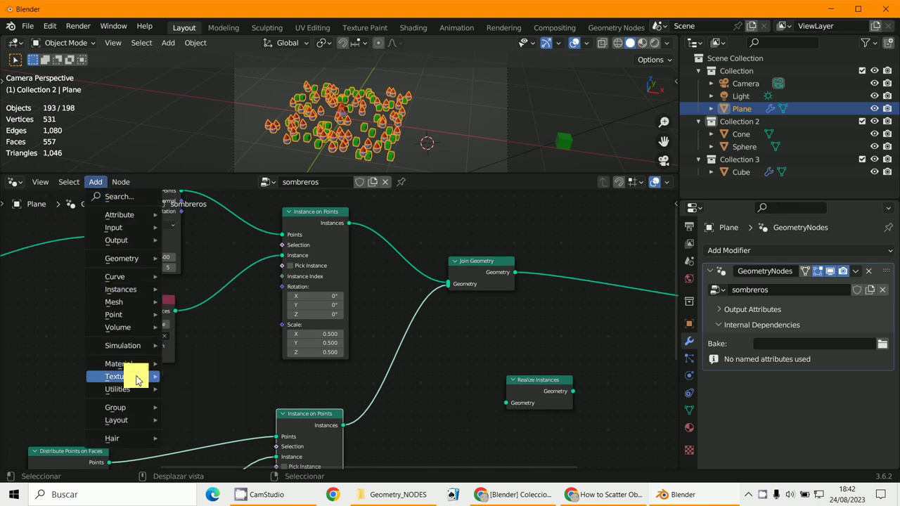
mouse_move(134, 289)
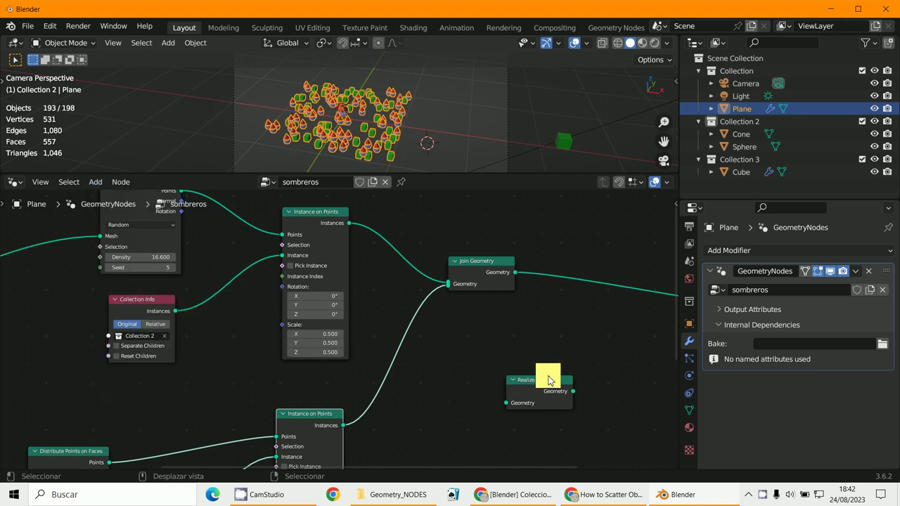
left_click_drag(549, 378, 566, 334)
scroll(565, 334, "up", 3)
middle_click_drag(566, 338, 361, 363)
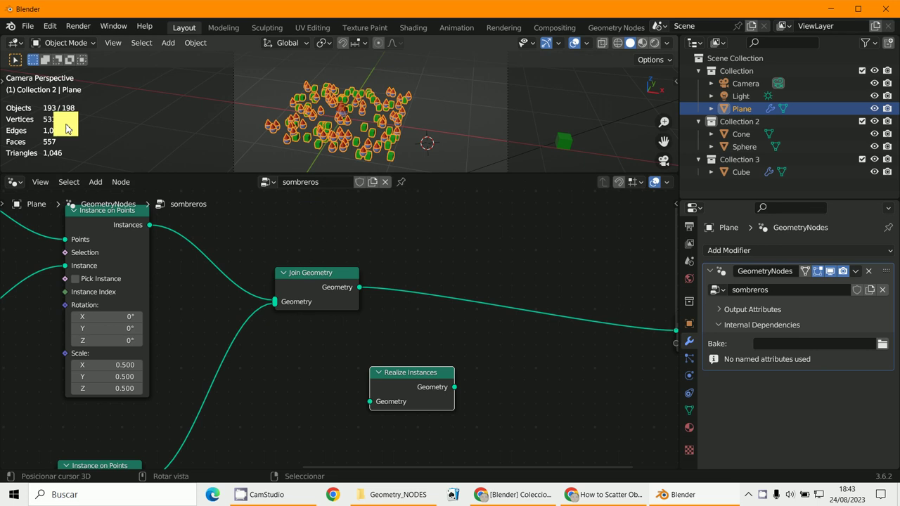
Step: Insert the Realize Instances node into the link between Join Geometry and Group Output, then enlarge the 3D viewport
left_click_drag(407, 376, 467, 299)
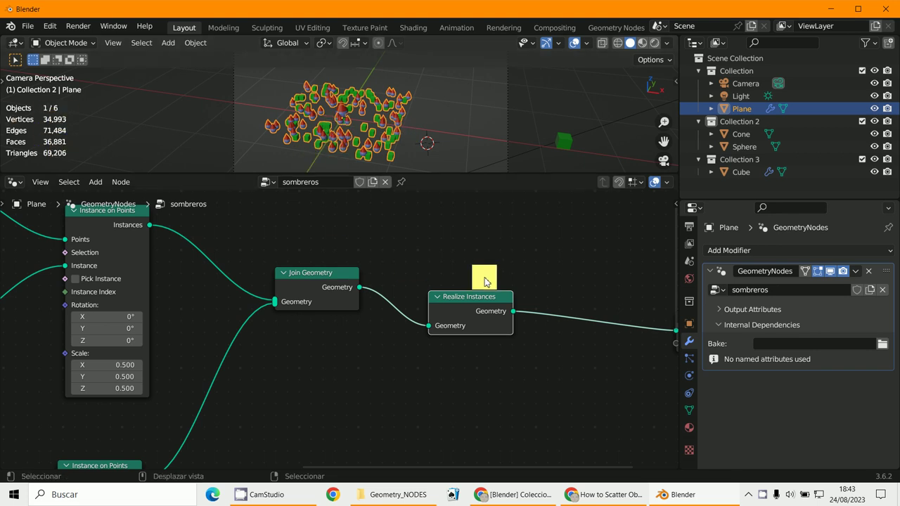
left_click_drag(476, 296, 463, 283)
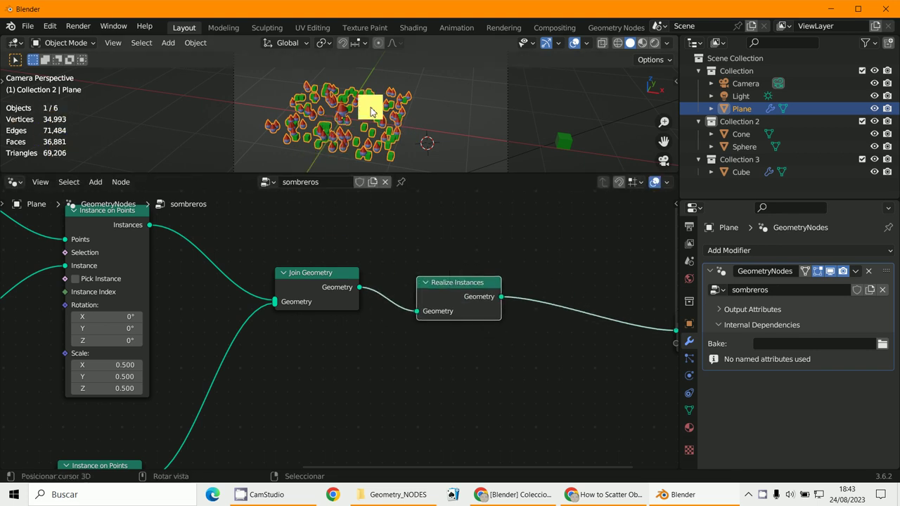
left_click_drag(422, 175, 422, 289)
scroll(376, 210, "up", 1)
middle_click_drag(375, 210, 379, 210)
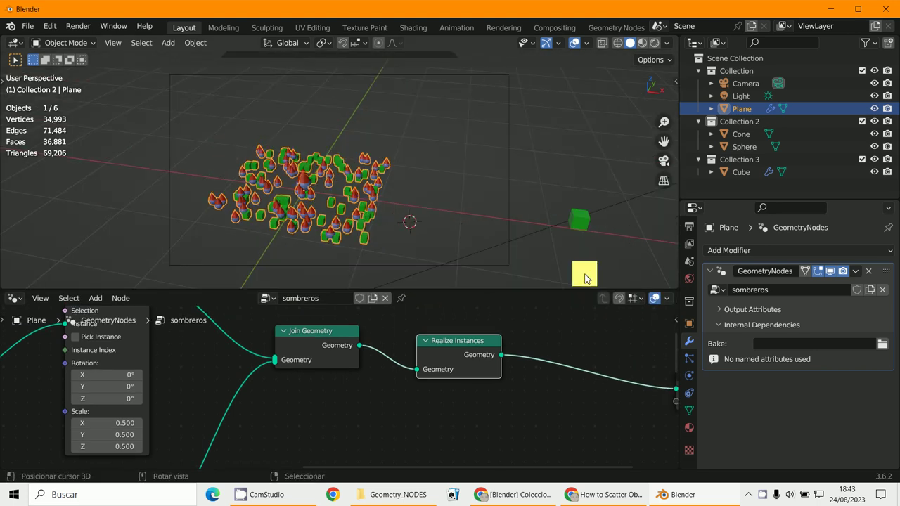
Step: Apply the plane's GeometryNodes modifier and move the resulting mesh away from the original cone and sphere
left_click(854, 272)
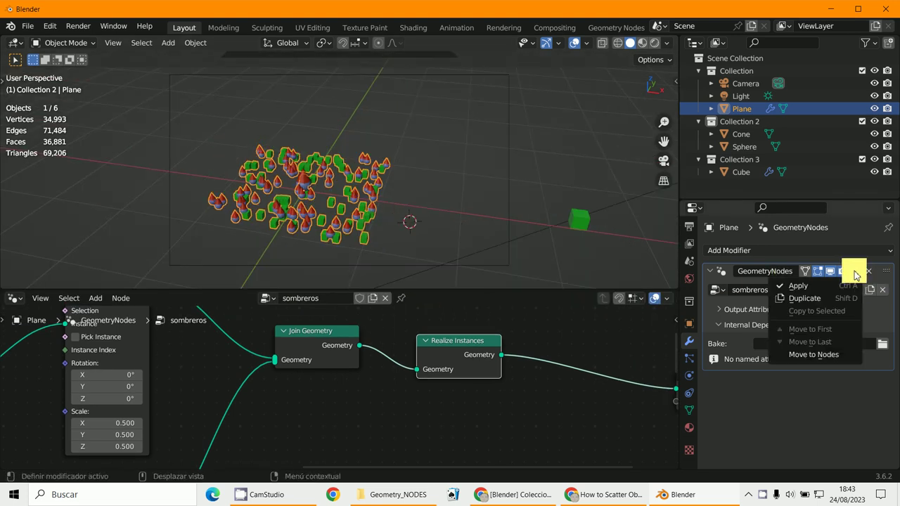
left_click(805, 288)
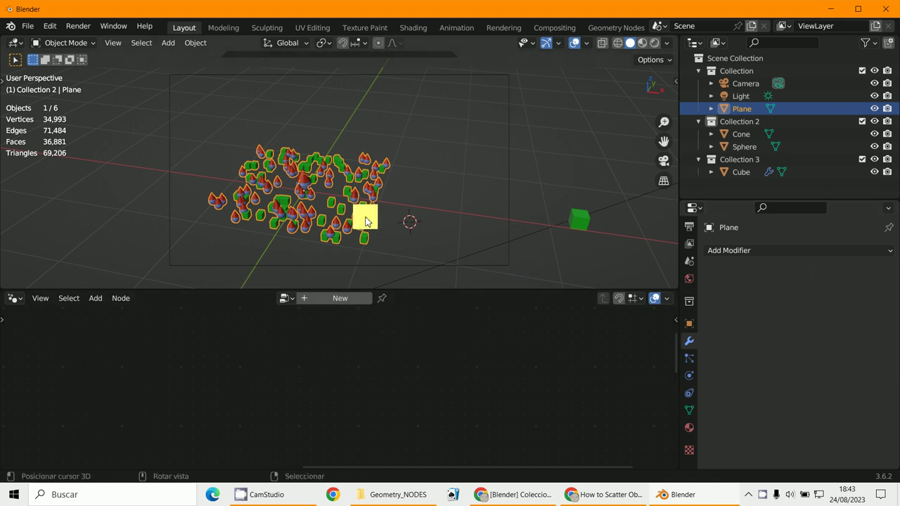
left_click_drag(366, 222, 477, 198)
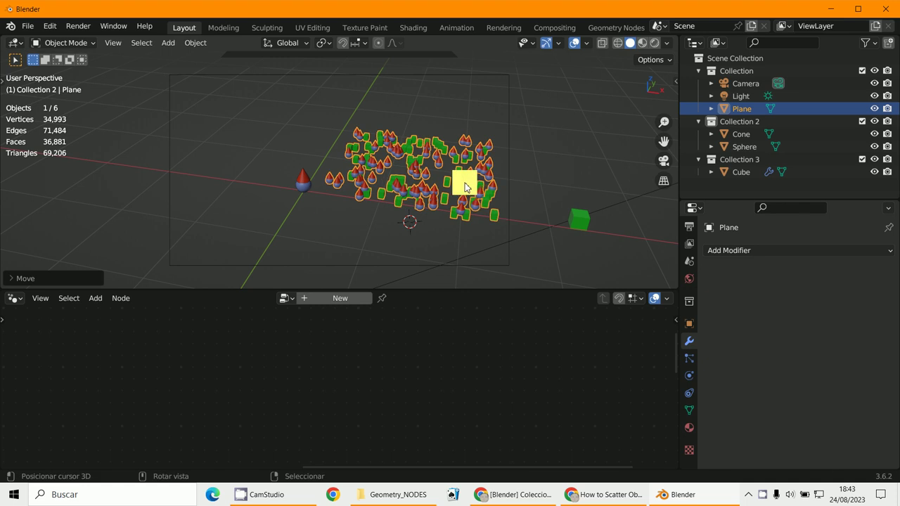
Step: Delete the original cone and sphere near the world origin
left_click(303, 189)
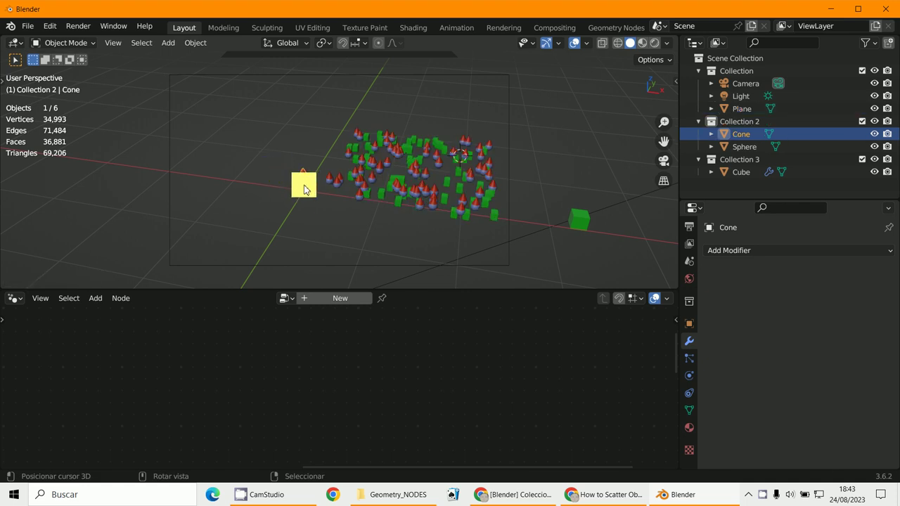
left_click(301, 195)
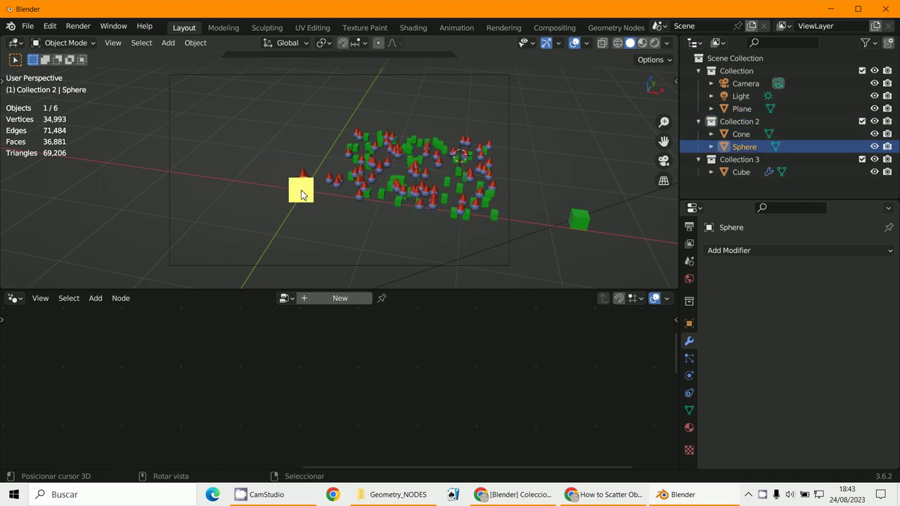
key("x")
left_click(301, 191)
left_click(301, 183)
key("x")
left_click(301, 183)
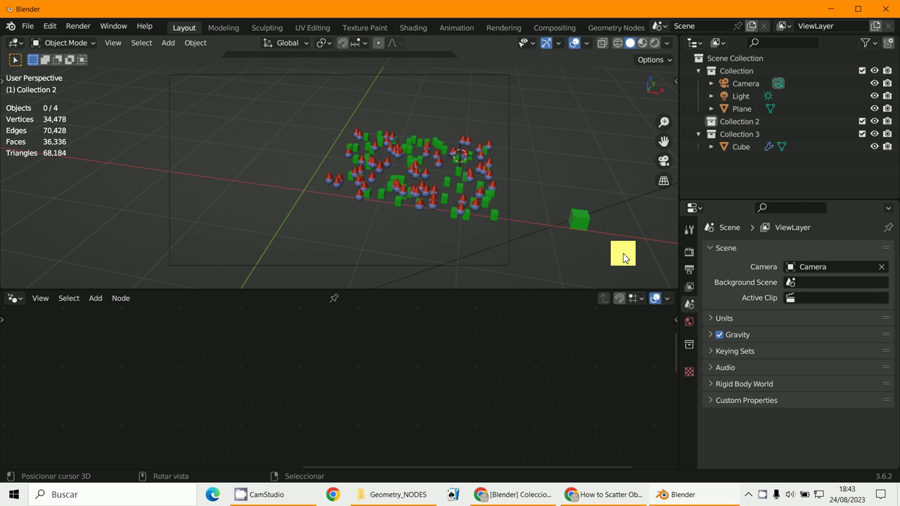
Step: Delete the original green cube and select the scattered mesh
left_click(581, 221)
key("x")
left_click(583, 219)
left_click(516, 208)
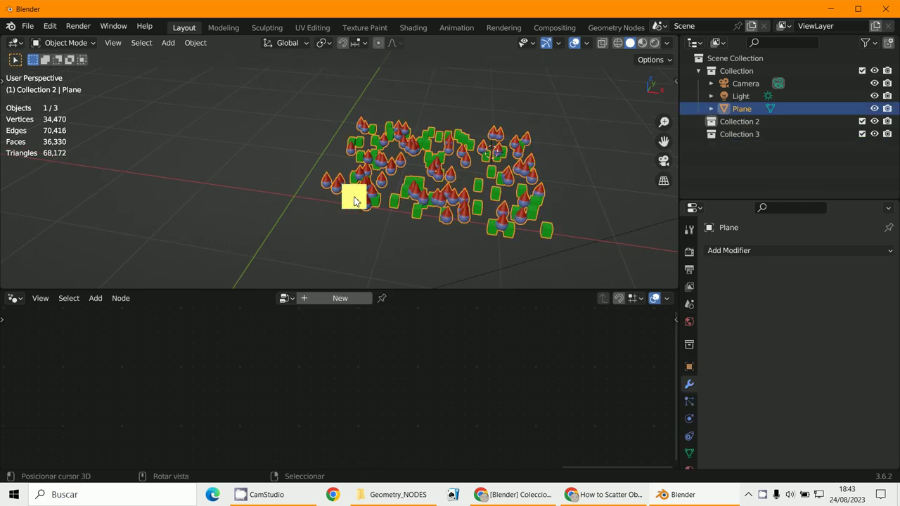
Step: Delete the empty Collection 2 and Collection 3
double_click(739, 109)
left_click(739, 126)
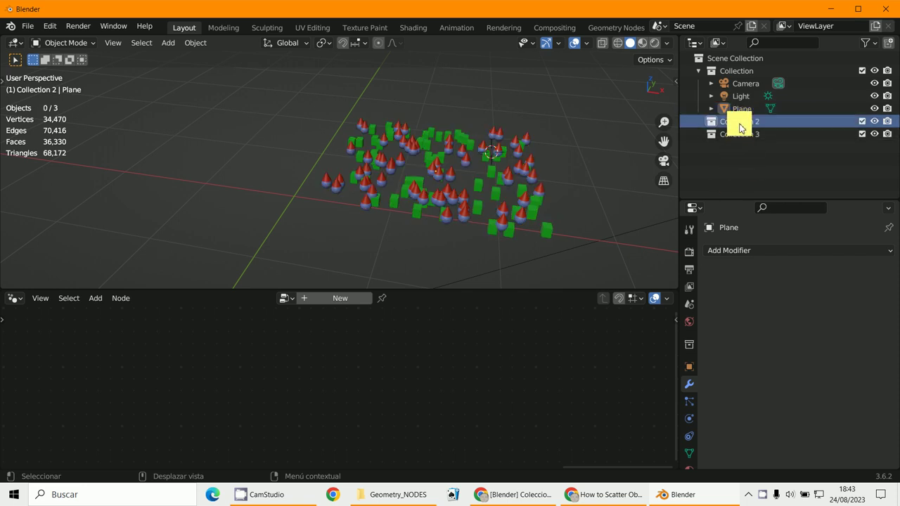
right_click(740, 127)
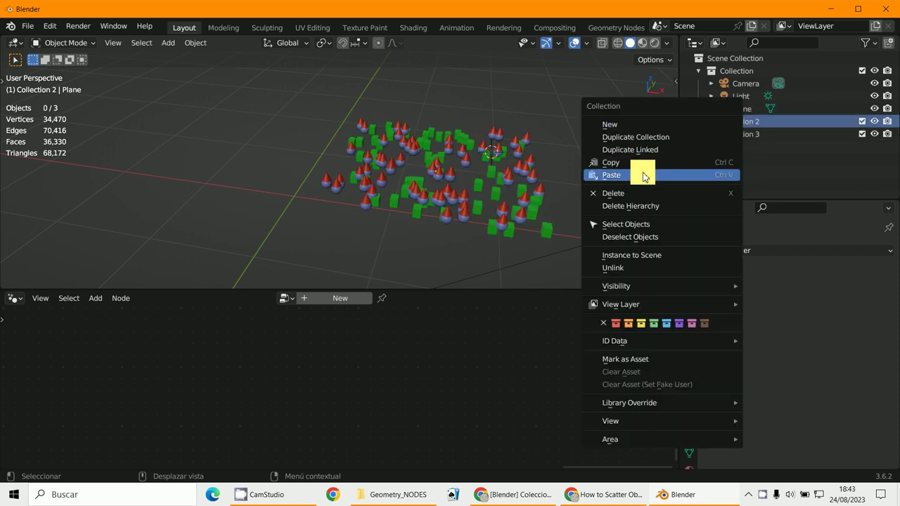
left_click(633, 191)
right_click(739, 123)
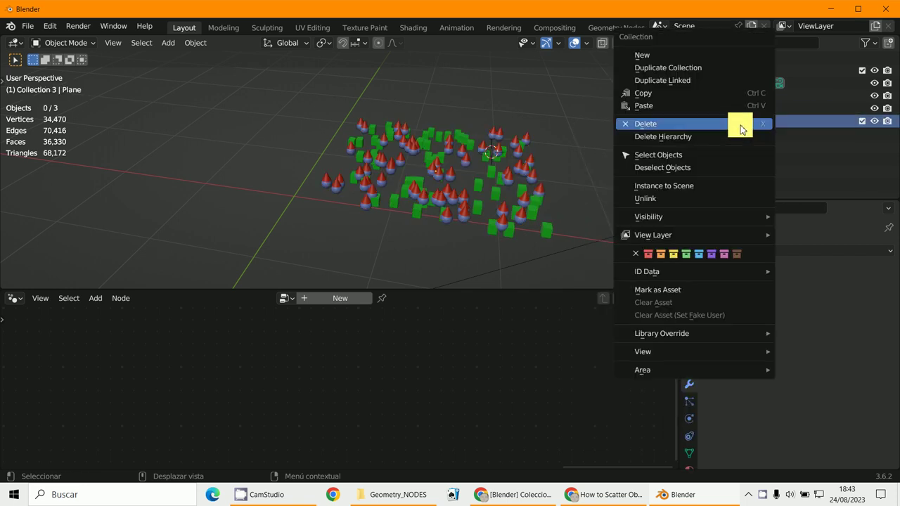
left_click(696, 124)
Step: Add a new plane mesh at the 3D cursor, away from the scattered mesh
middle_click_drag(468, 180, 465, 206)
scroll(465, 206, "down", 3)
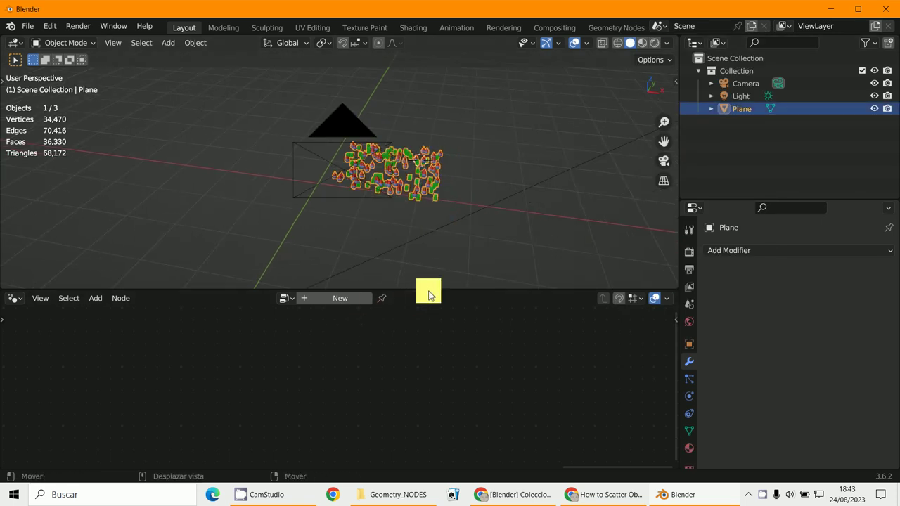
left_click_drag(428, 290, 379, 263)
scroll(510, 224, "down", 1)
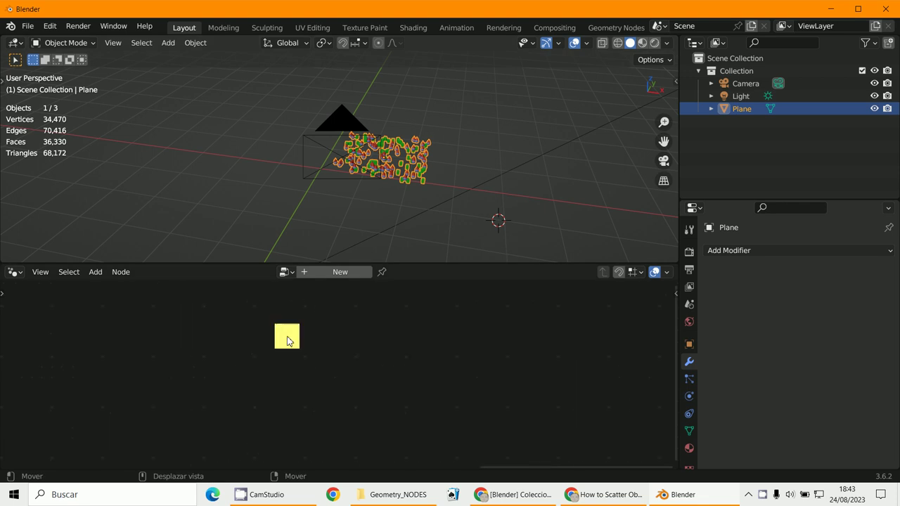
left_click(166, 43)
mouse_move(168, 57)
left_click(281, 56)
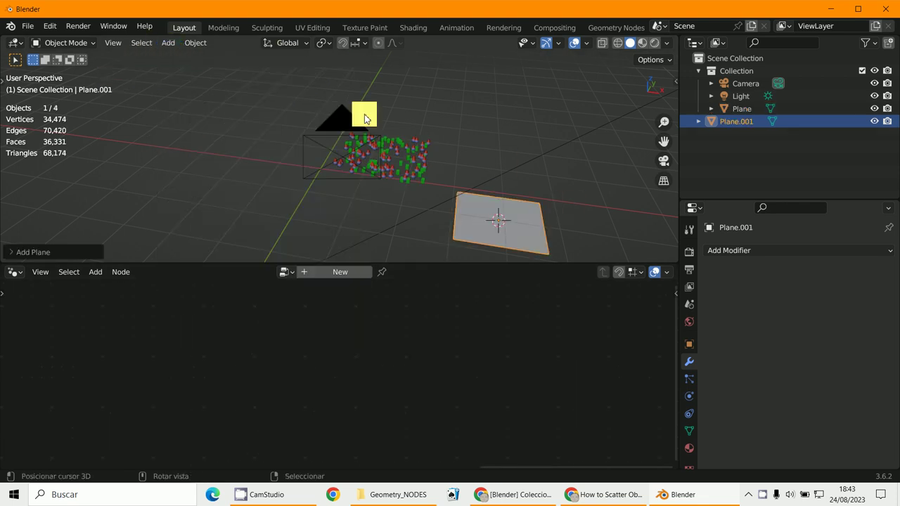
Step: Create a new geometry node tree on the new plane and move its Group Input node slightly farther from Group Output
left_click(309, 273)
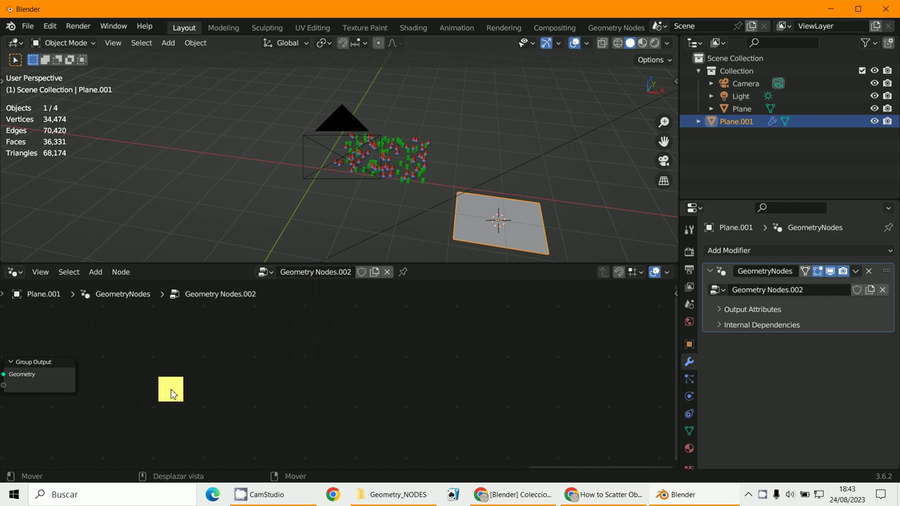
key("Home")
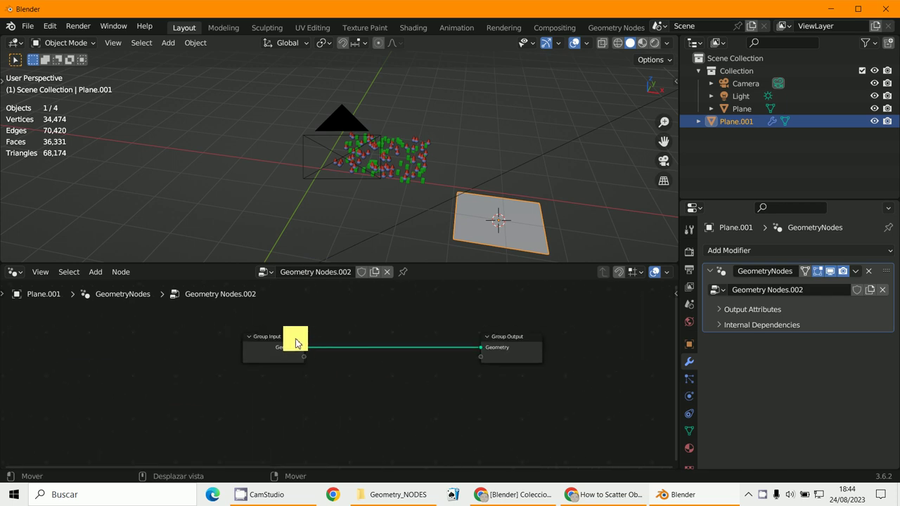
left_click_drag(295, 343, 258, 358)
Step: Compare the modifiers of the scattered mesh and the new plane, checking the new plane's Output Attributes
scroll(422, 241, "up", 3)
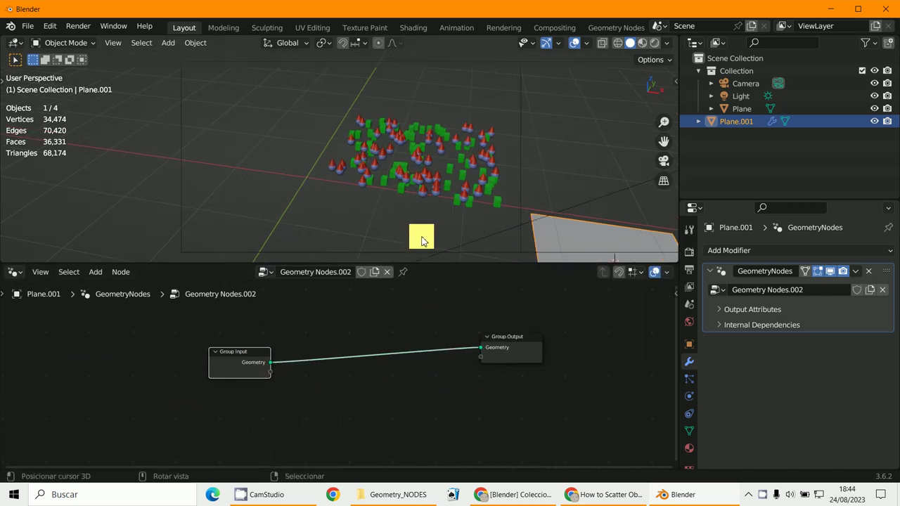
middle_click_drag(422, 241, 568, 197)
left_click(536, 204)
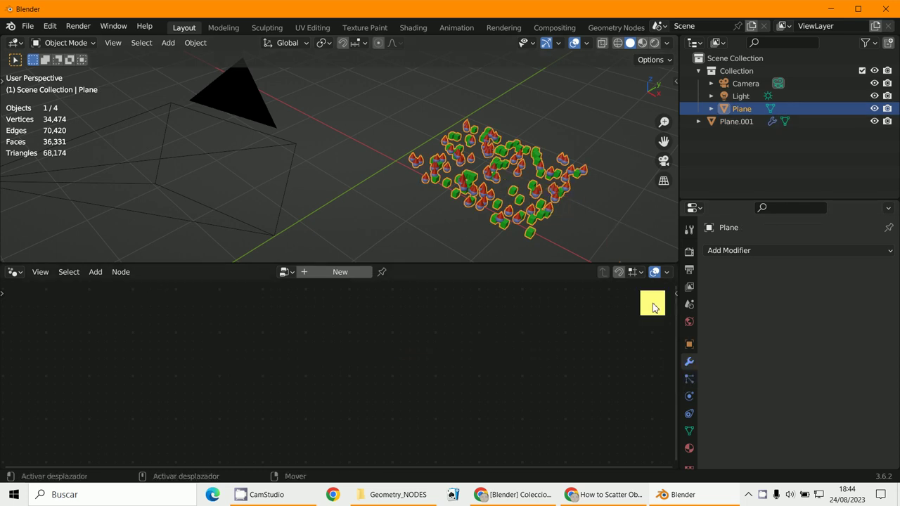
left_click(528, 199)
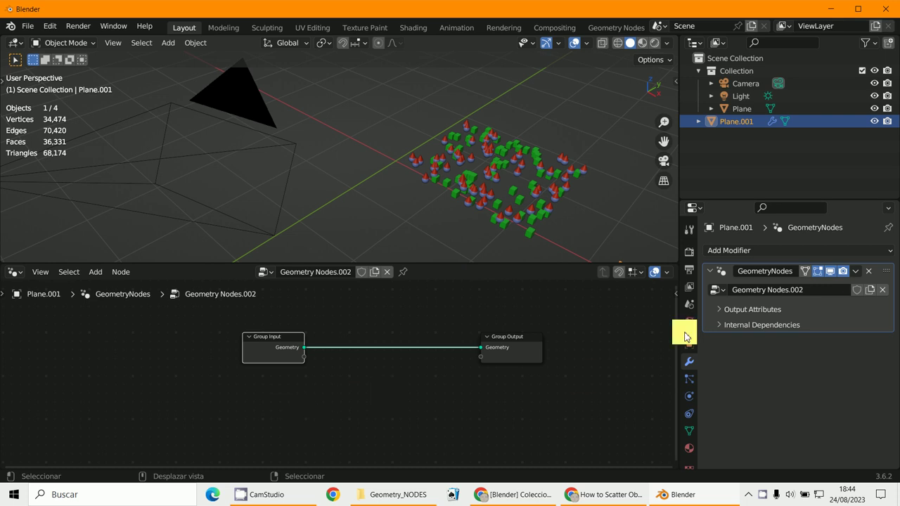
left_click(724, 313)
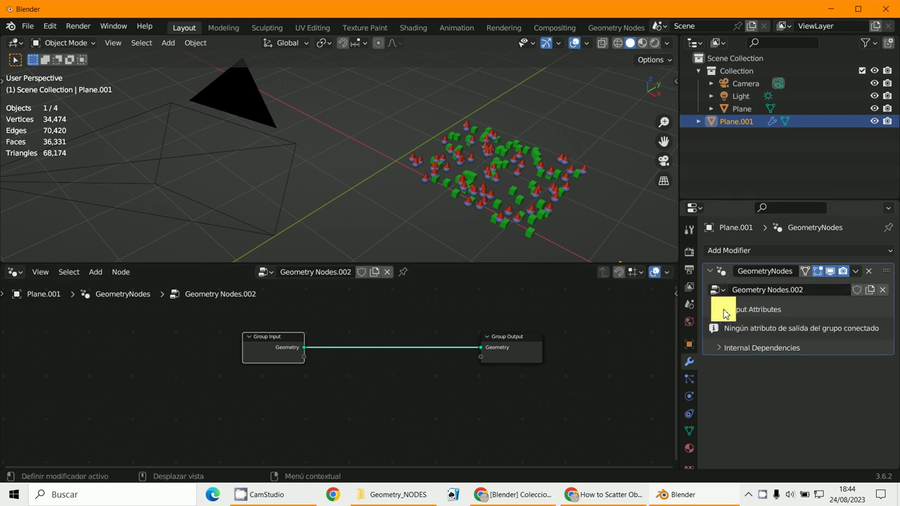
left_click(724, 310)
Step: Select the scattered mesh and examine it next to the new plane from different angles and distances
middle_click_drag(550, 249, 602, 50)
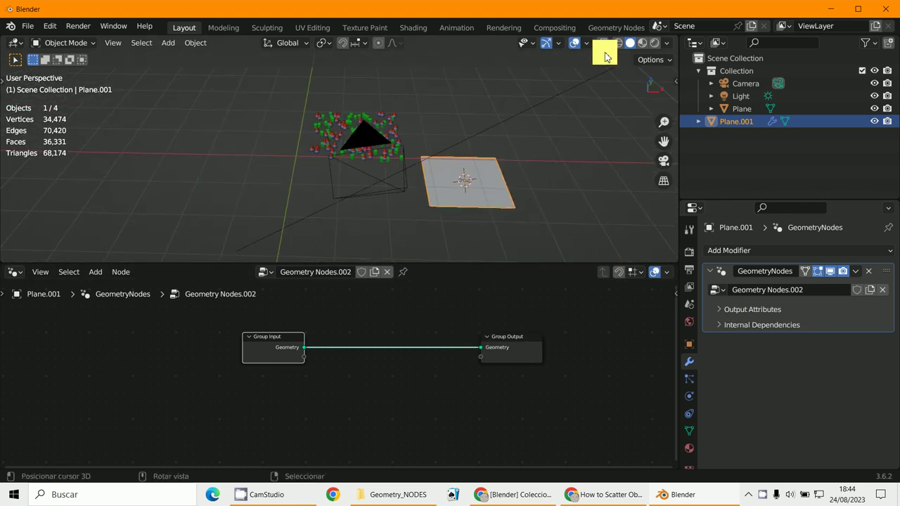
scroll(485, 136, "up", 3)
left_click(369, 141)
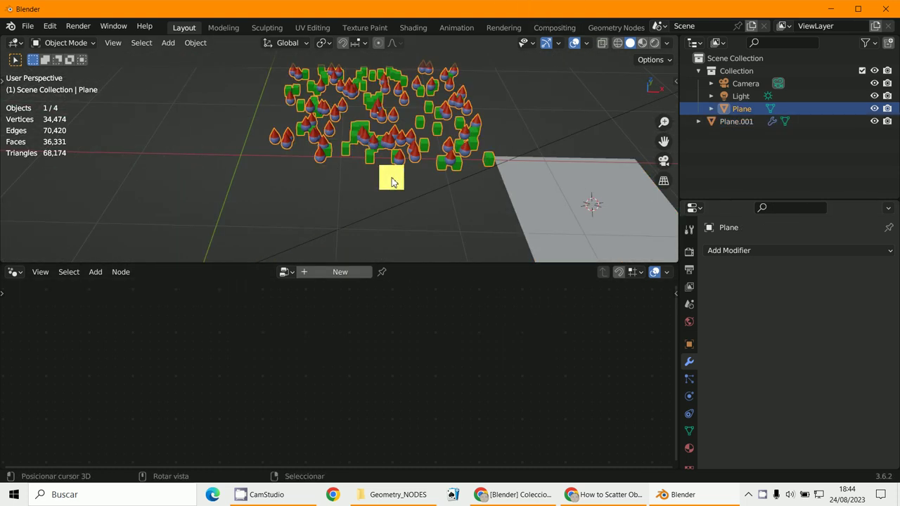
scroll(428, 150, "up", 4)
scroll(428, 147, "down", 8)
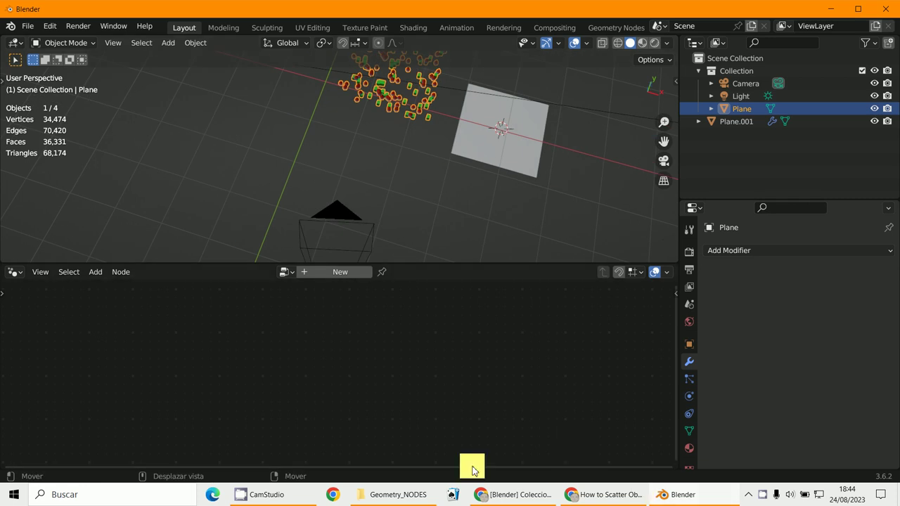
Step: Switch to Chrome, find the "Convertir Geometry Nodes a Mesh" video among the open pages, and copy its URL
left_click(512, 502)
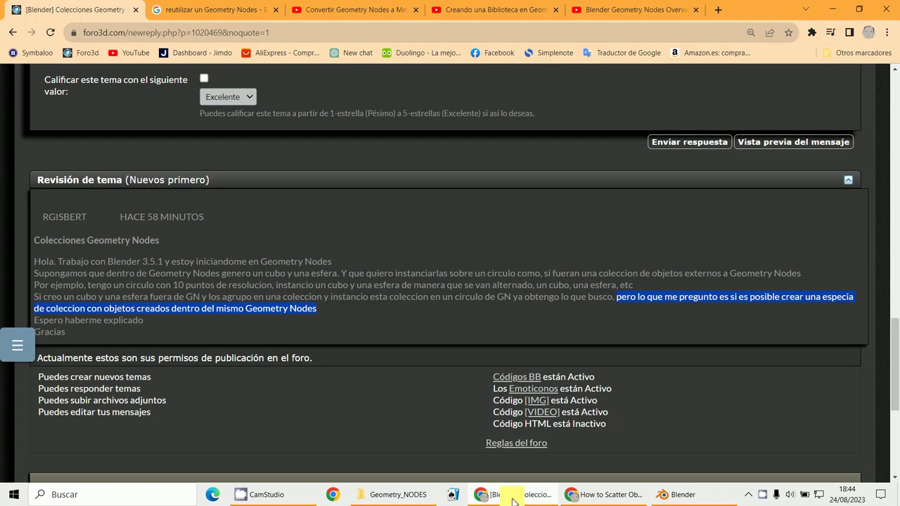
left_click(592, 501)
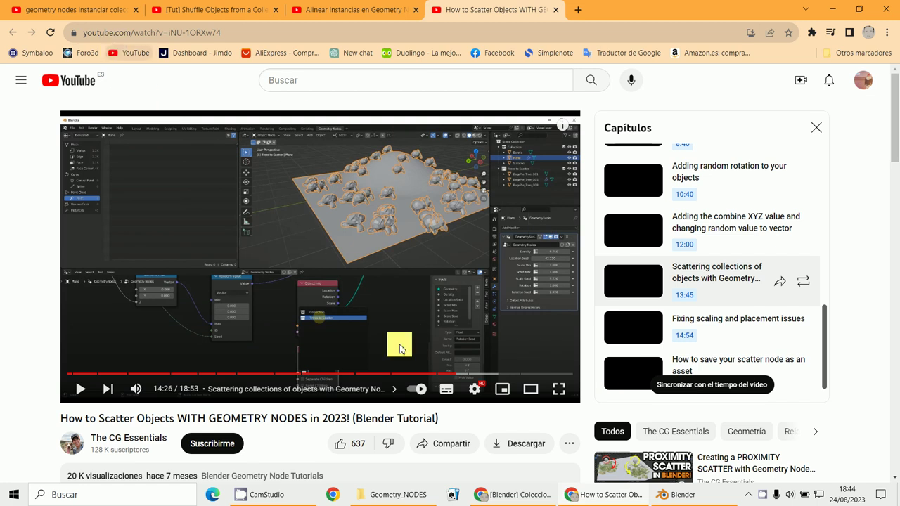
left_click(522, 502)
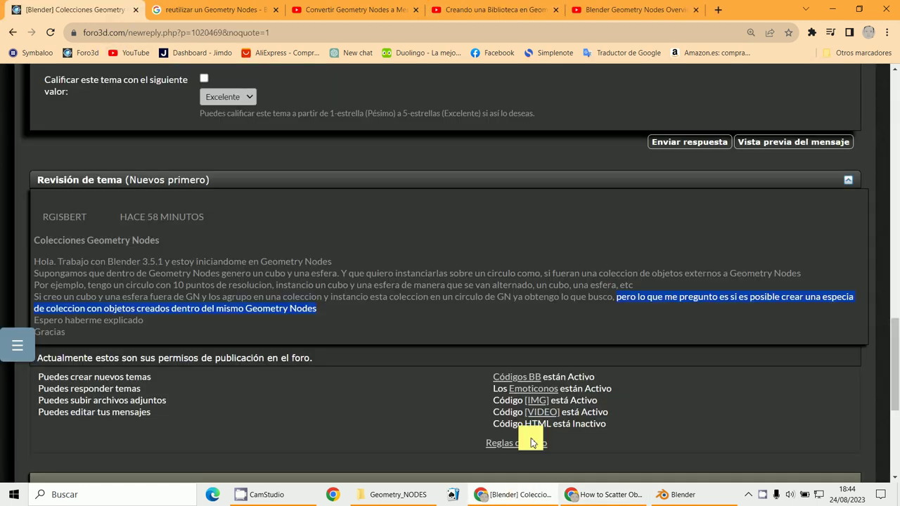
left_click(621, 10)
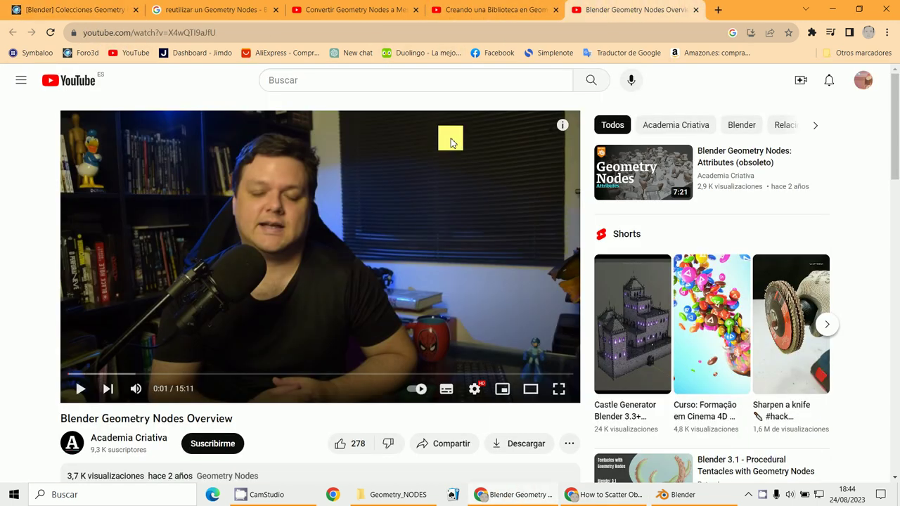
left_click(358, 9)
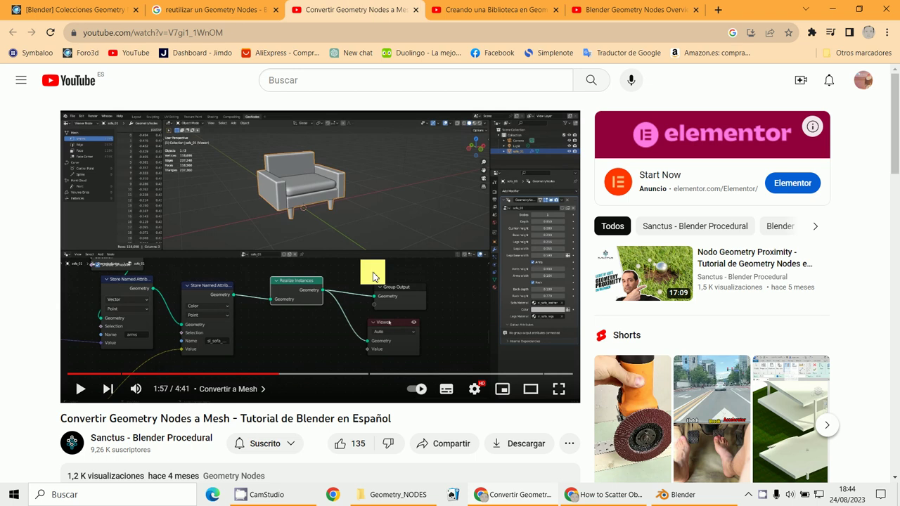
right_click(385, 254)
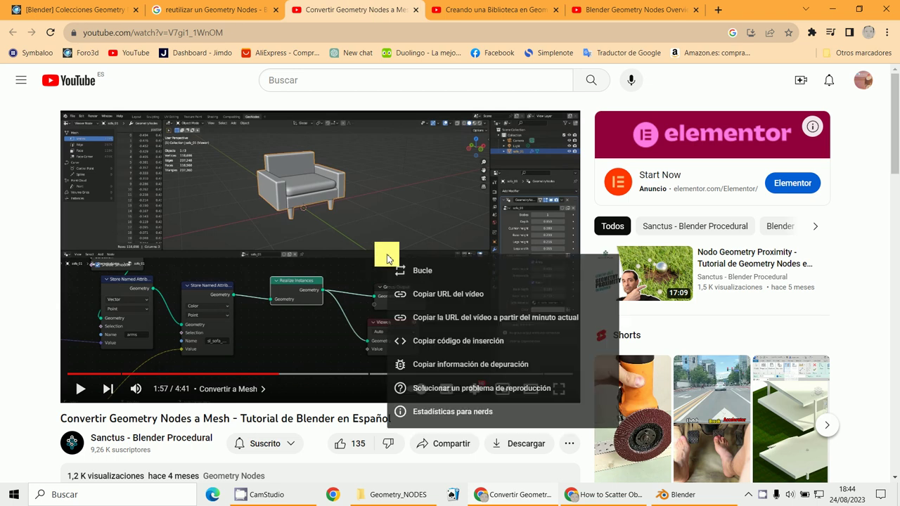
left_click(443, 295)
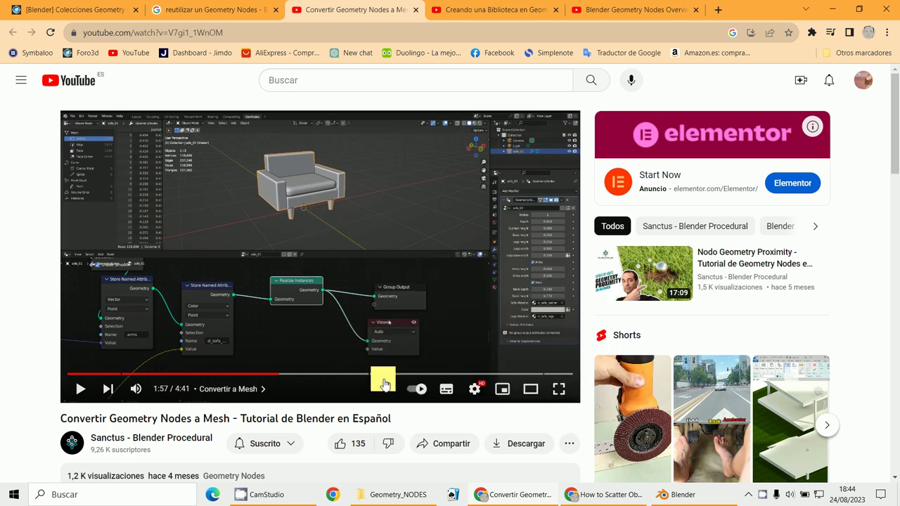
Step: Skip ahead in the video to 4:10, copy its URL, and pause it where Realize Instances is inserted
left_click_drag(382, 375, 413, 374)
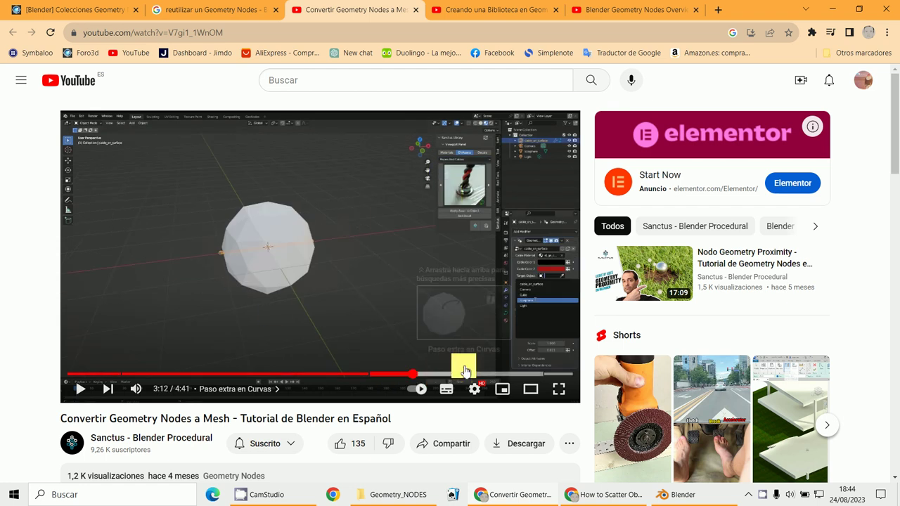
left_click(464, 372)
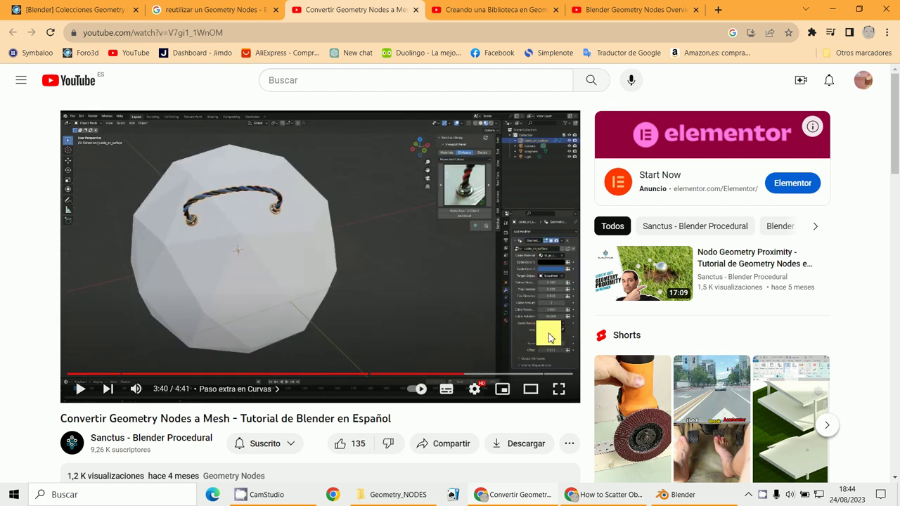
left_click(508, 372)
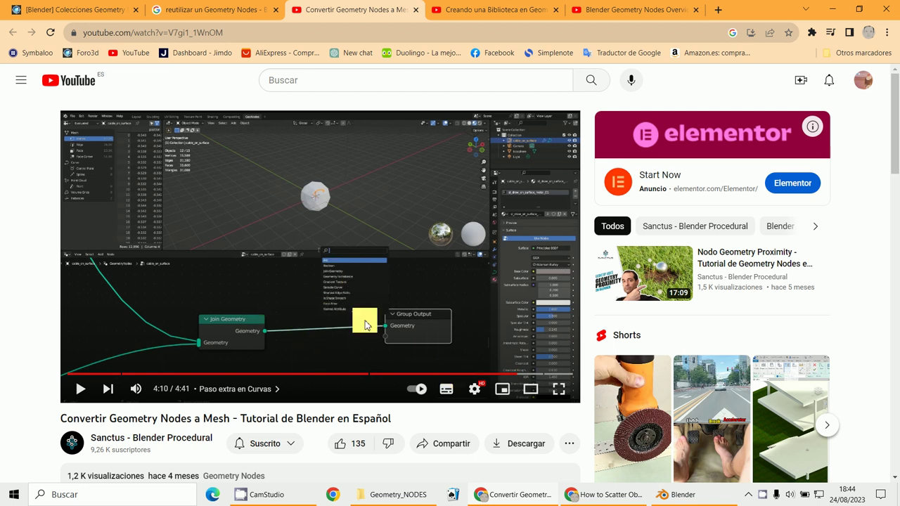
right_click(359, 247)
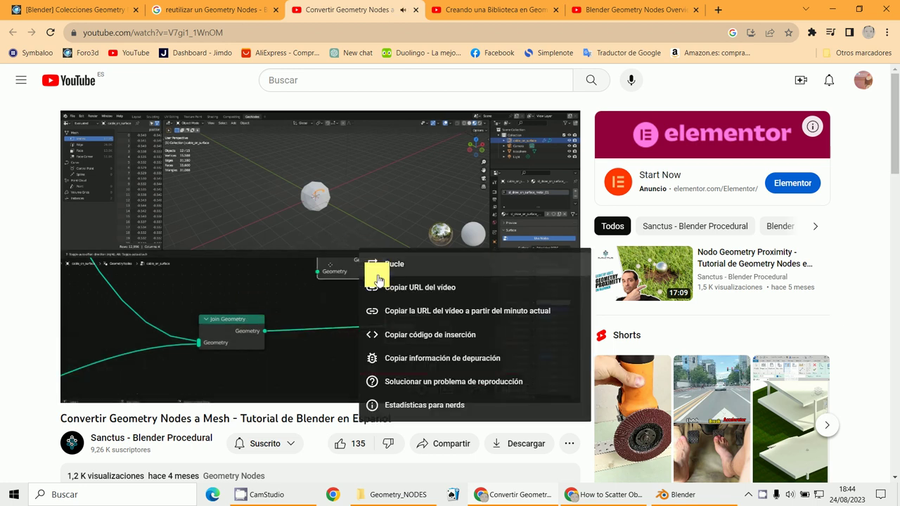
left_click(403, 286)
left_click(311, 306)
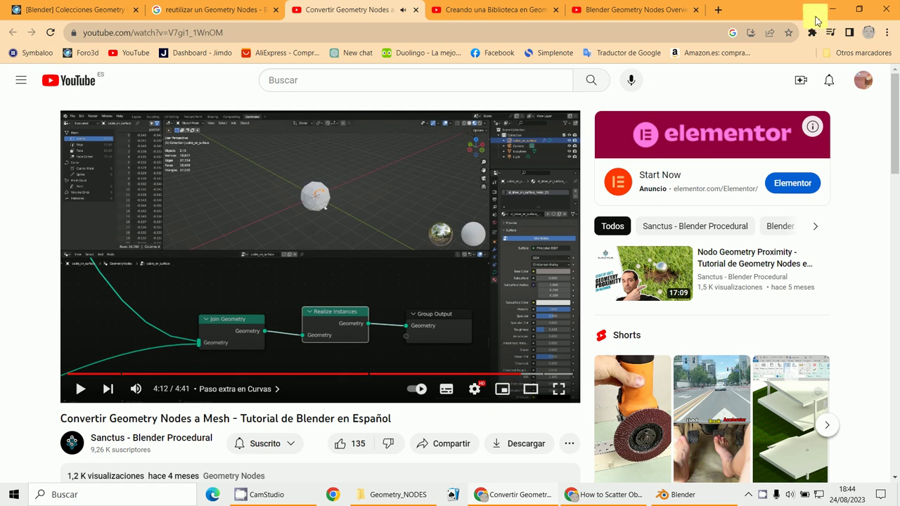
left_click(812, 13)
left_click(261, 495)
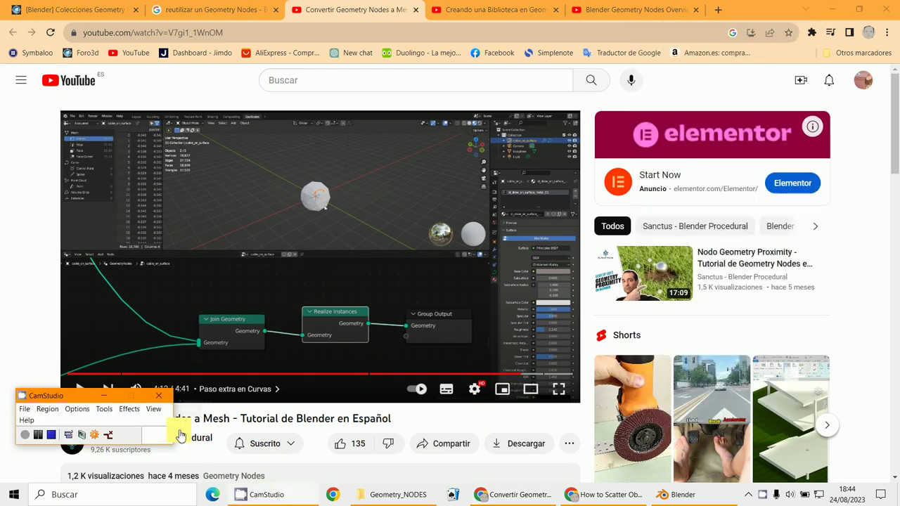